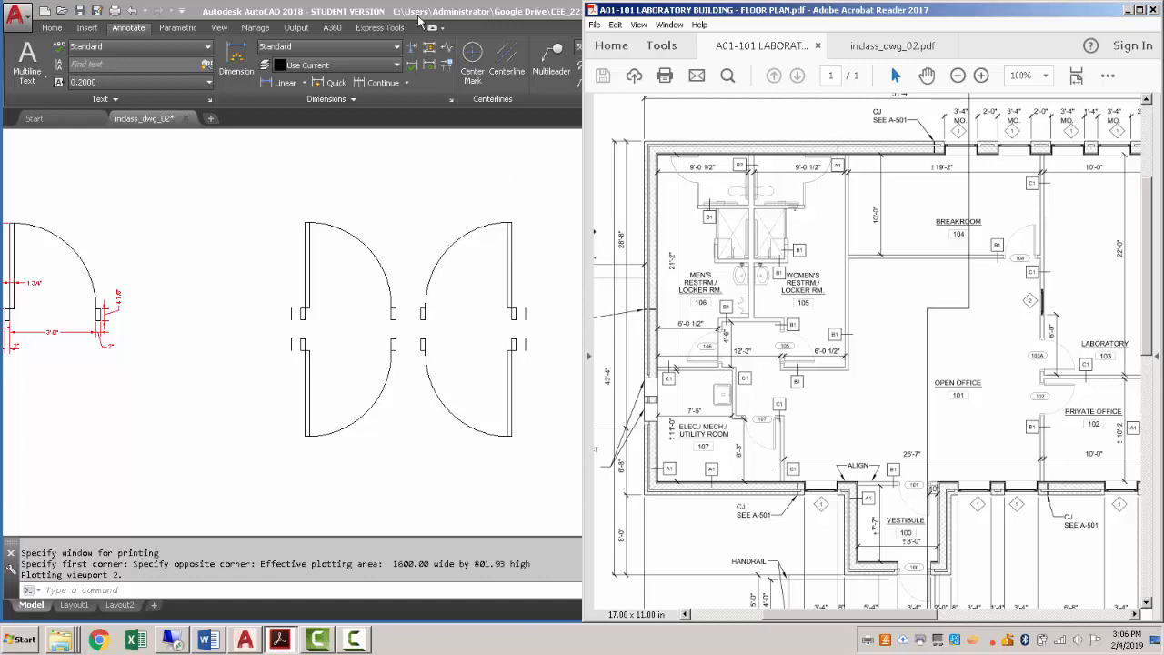
- Fit the AutoCAD window beside the floor plan PDF and start a new blank drawing
double_click(421, 20)
left_click_drag(352, 13, 0, 33)
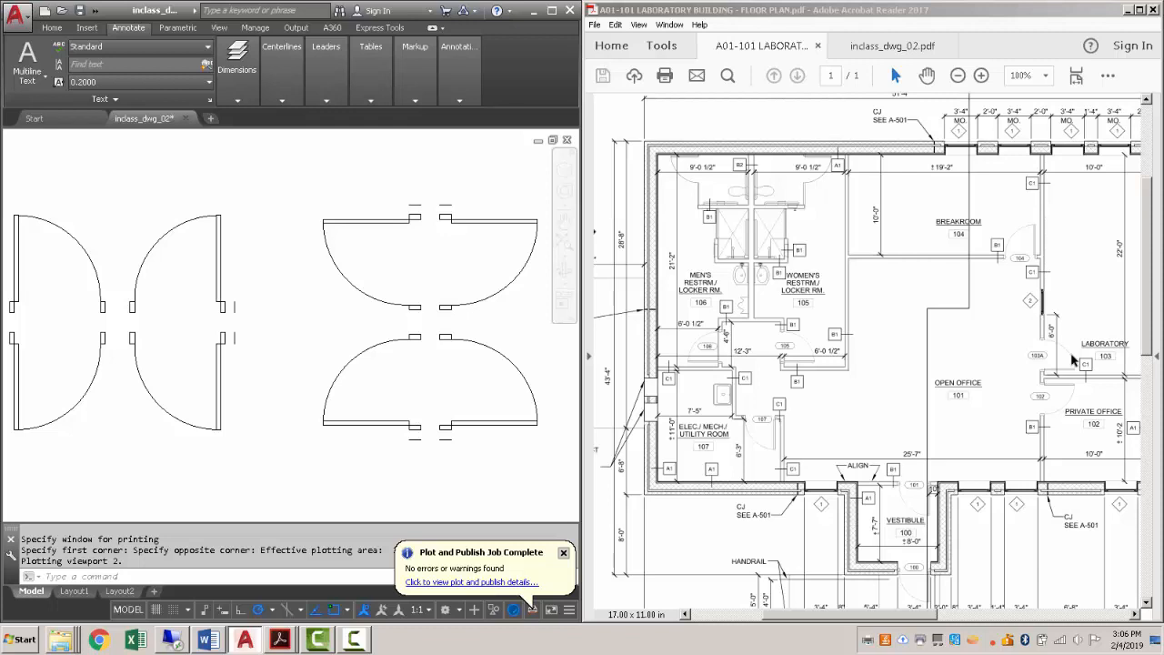
left_click(209, 120)
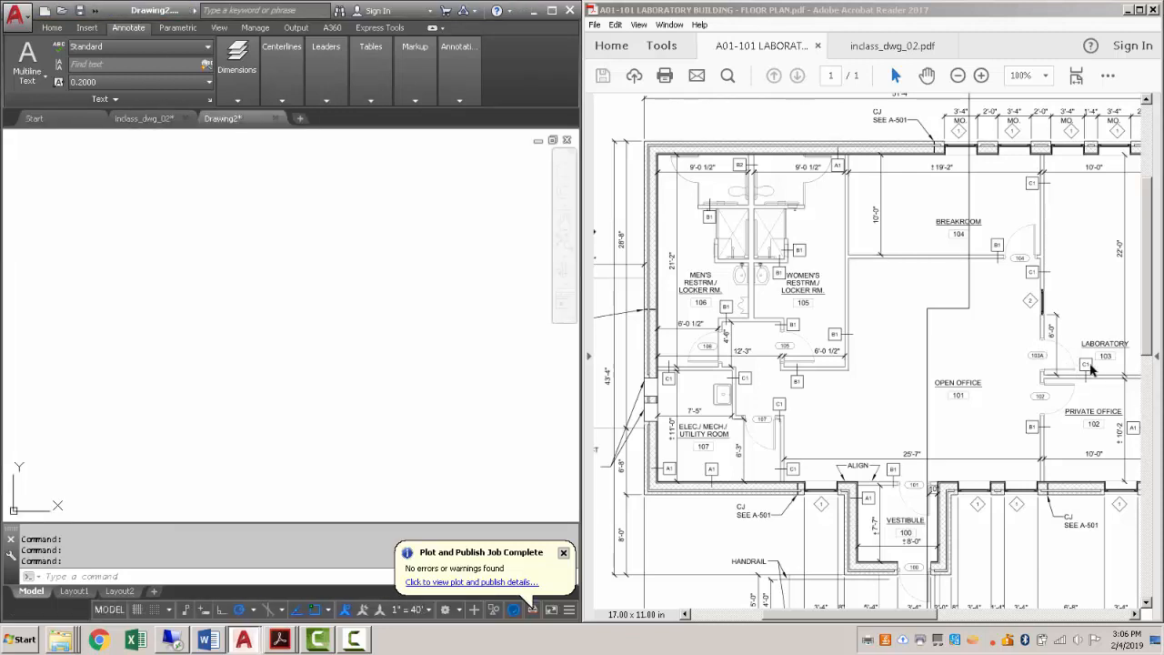
- Examine door 103A of the laboratory on the floor plan PDF and bring up the dimensioned door detail in inclass_dwg_02.pdf
left_click(1055, 325)
scroll(1089, 346, "up", 2, "ctrl")
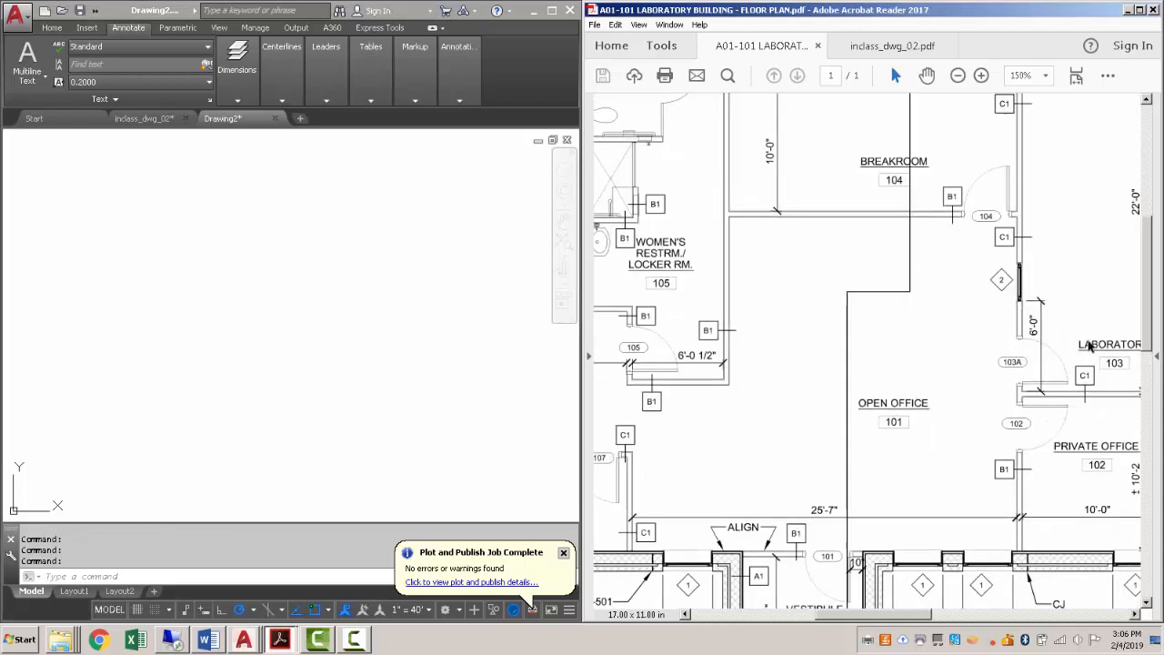
scroll(1090, 345, "up", 3, "ctrl")
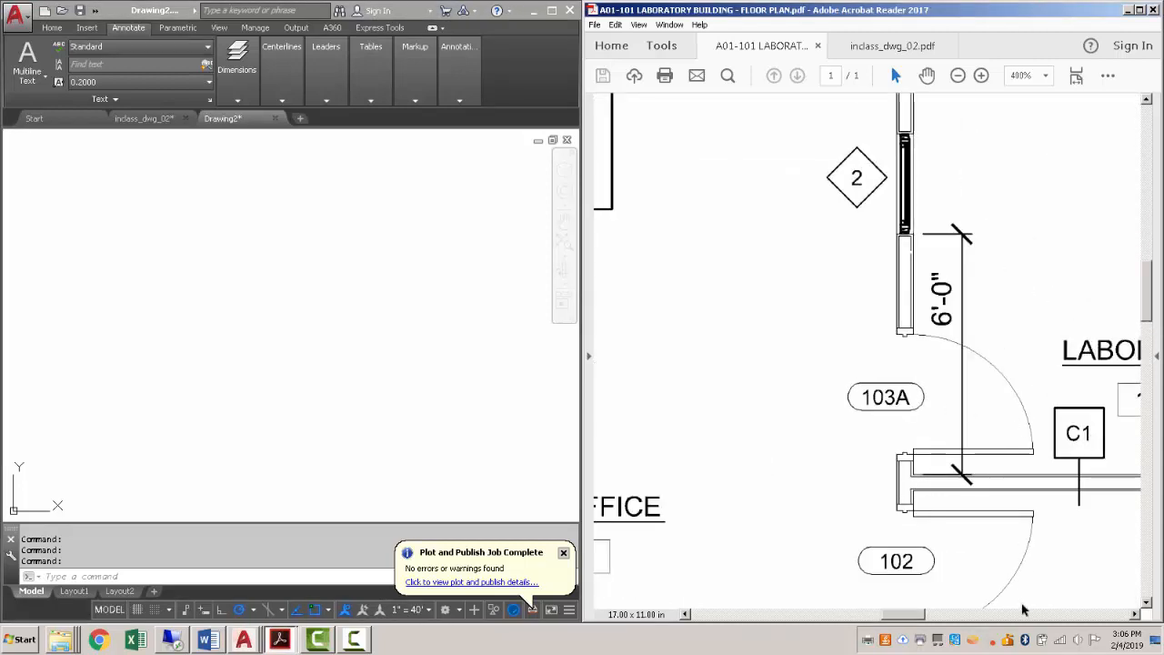
left_click_drag(915, 614, 926, 615)
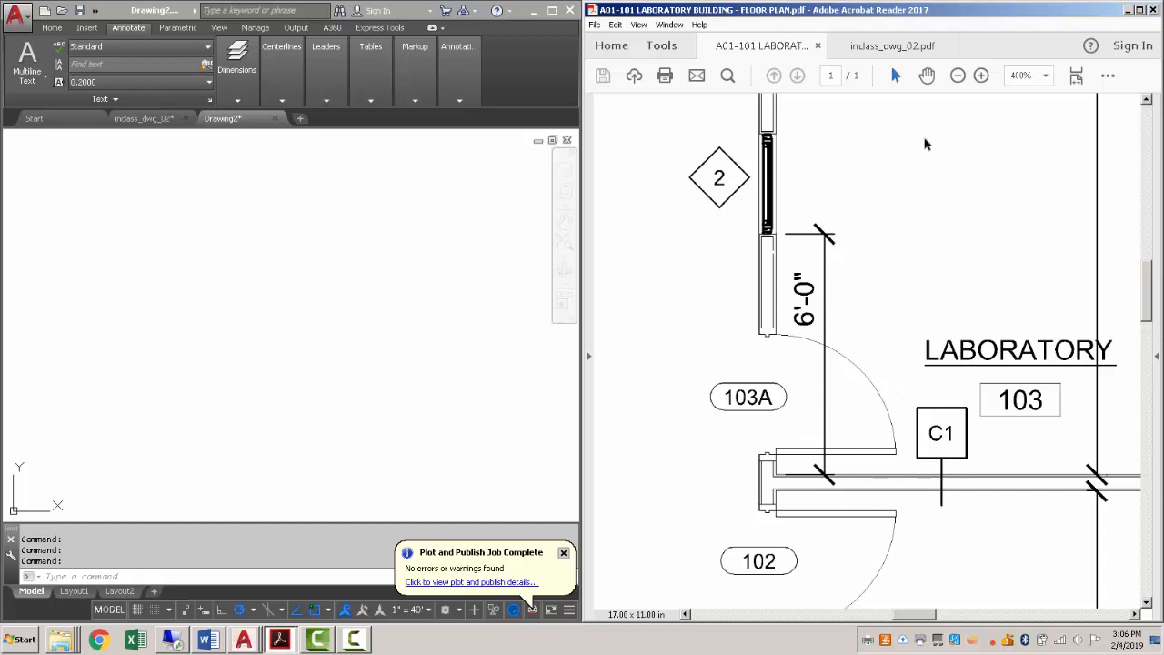
left_click(893, 45)
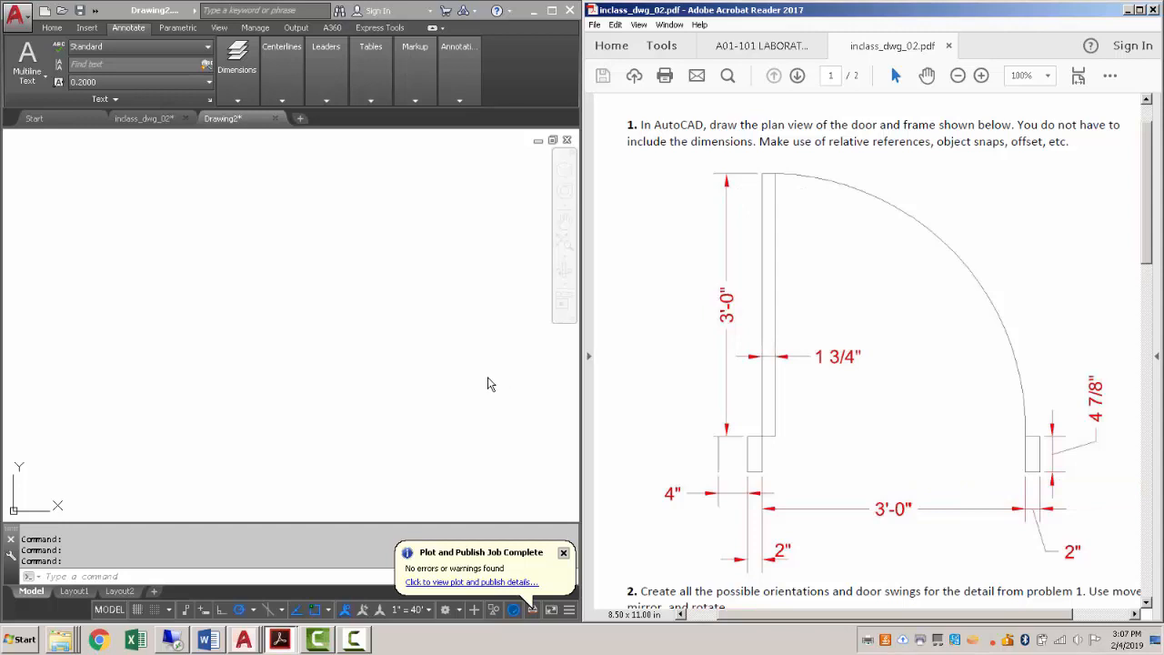
- Switch to AutoCAD and set the new drawing's length units to Architectural
left_click(250, 272)
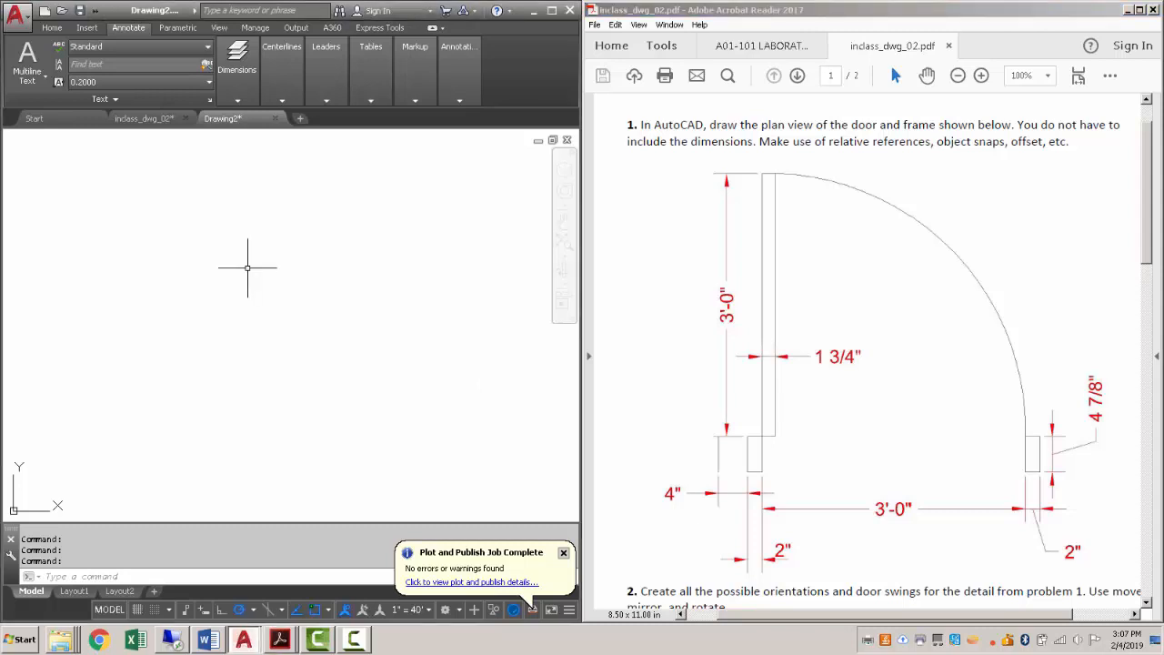
left_click(52, 27)
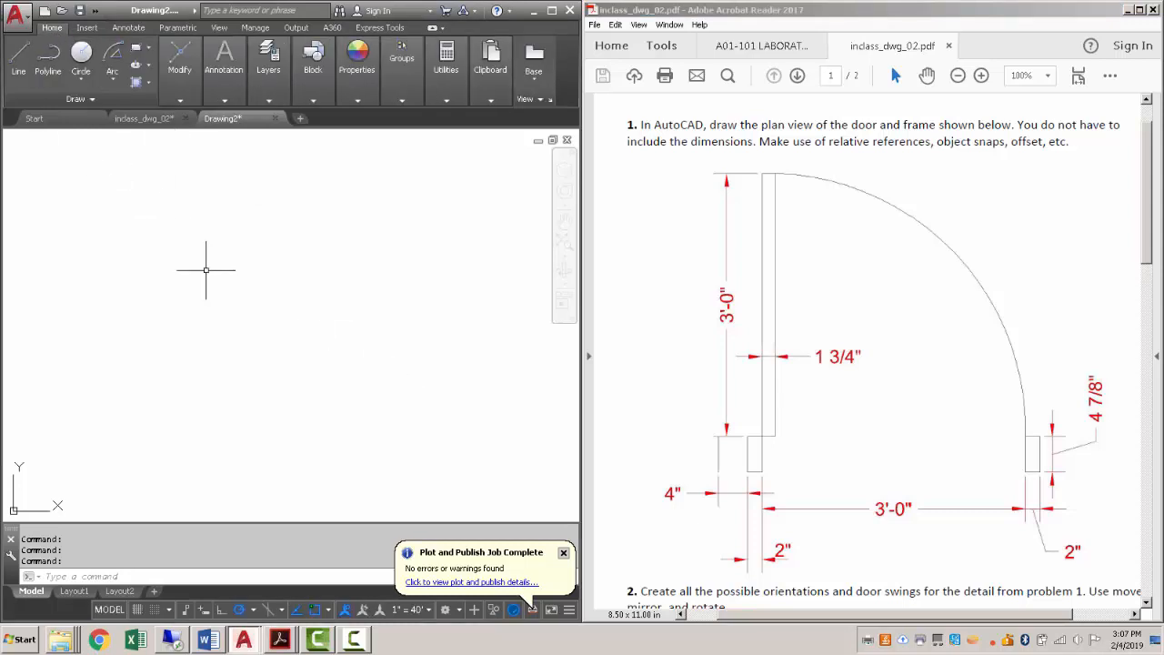
type("units")
key("Return")
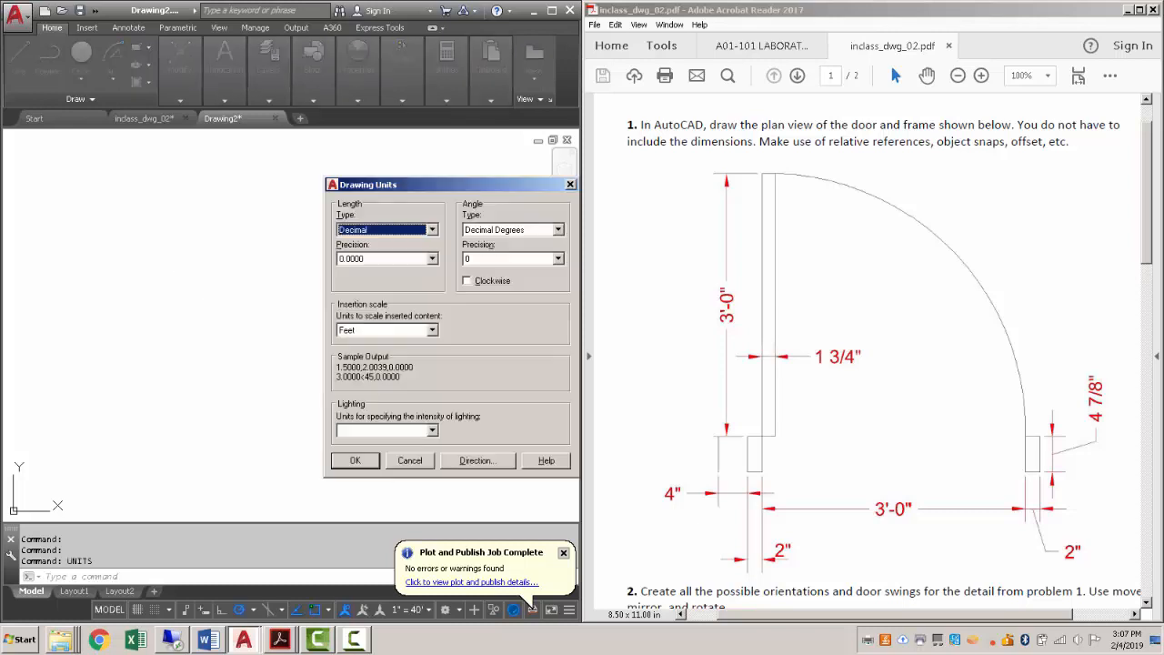
left_click(432, 230)
left_click(359, 243)
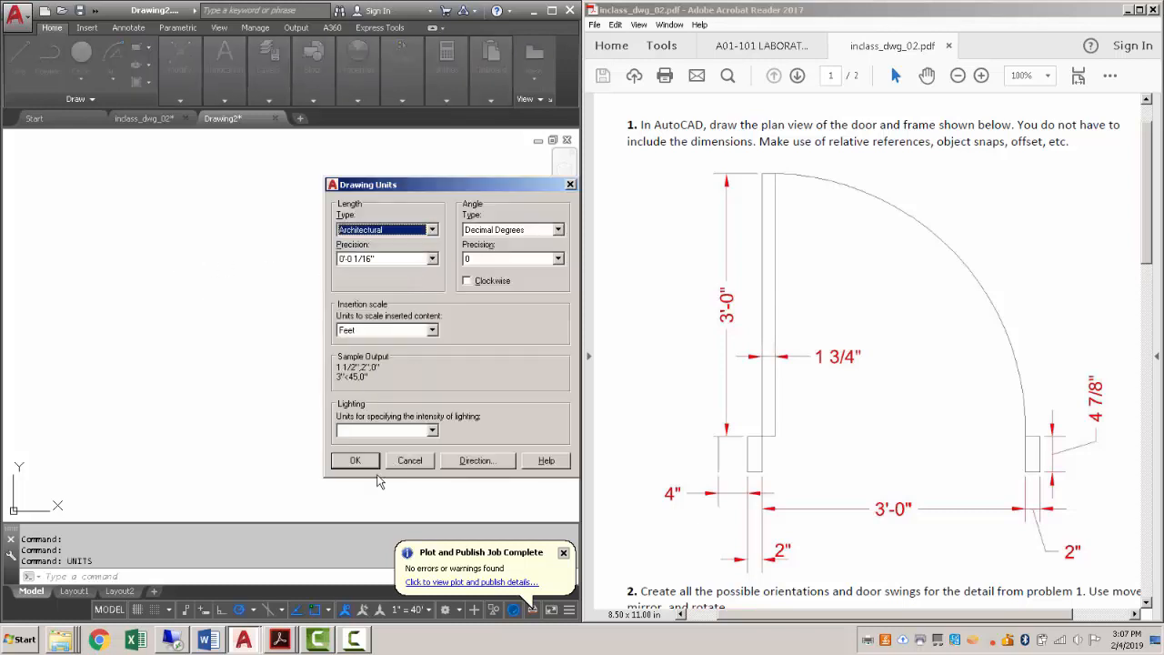
left_click(373, 462)
left_click(508, 370)
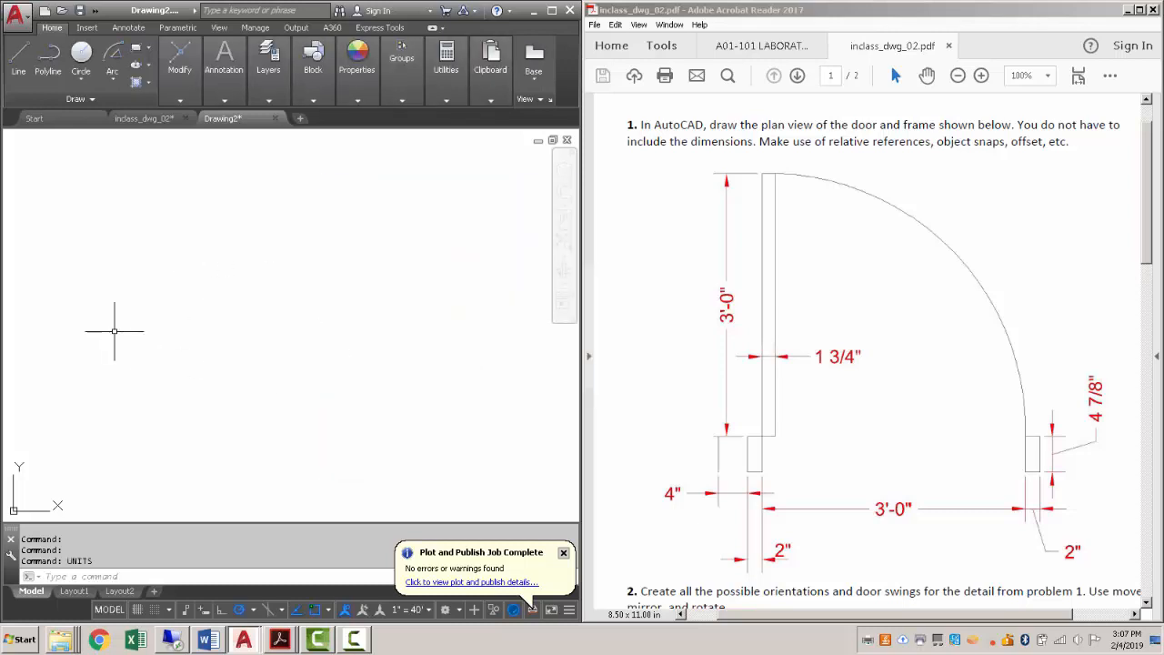
- Draw a vertical line 4-7/8" long as the first edge of the door frame, using the relative coordinate @0,4-7/8"
type("l")
key("Return")
left_click(120, 379)
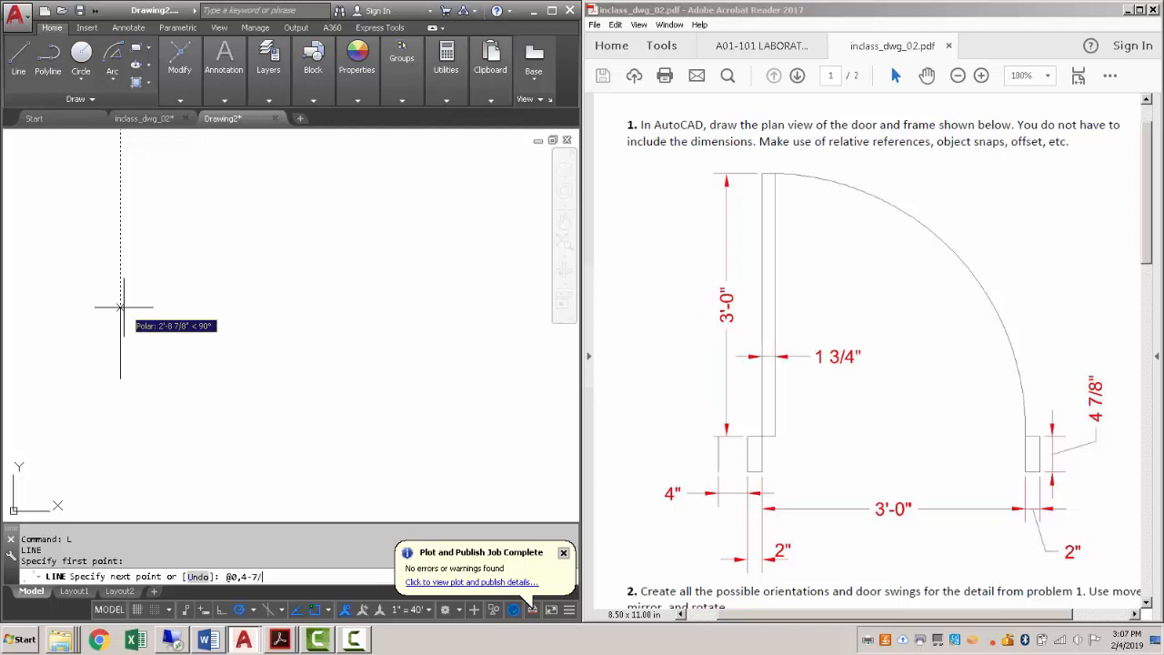
key("Return")
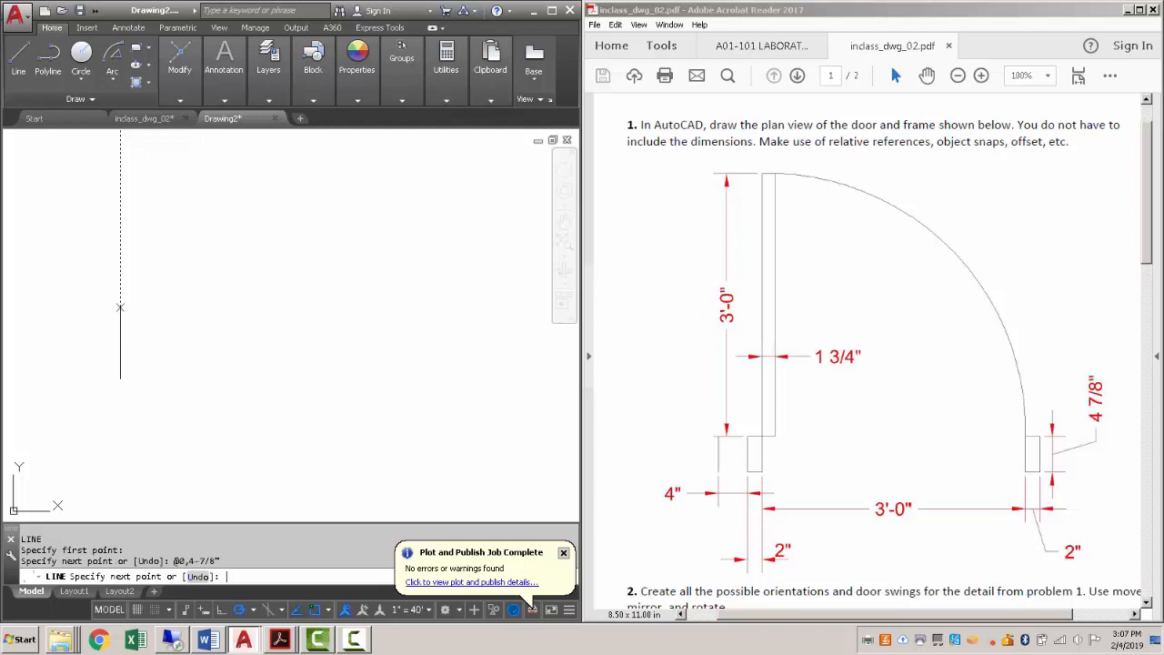
key("Escape")
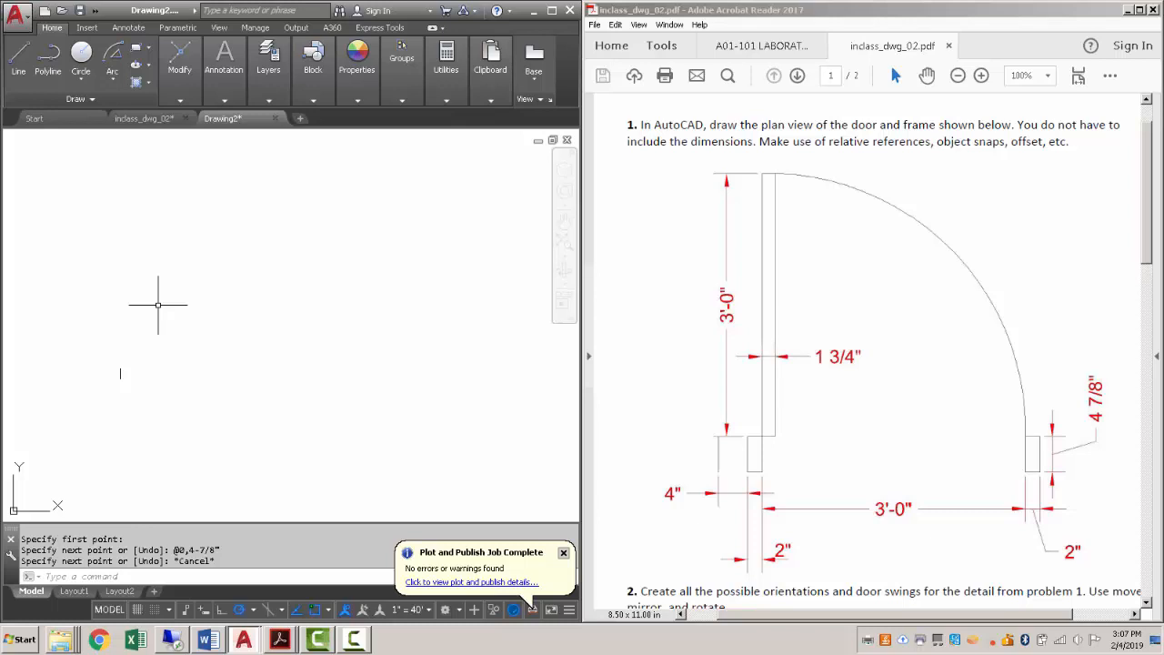
- Offset the vertical line 2" to its right to form the other side of the left jamb
type("z")
key("Return")
type("e")
key("Return")
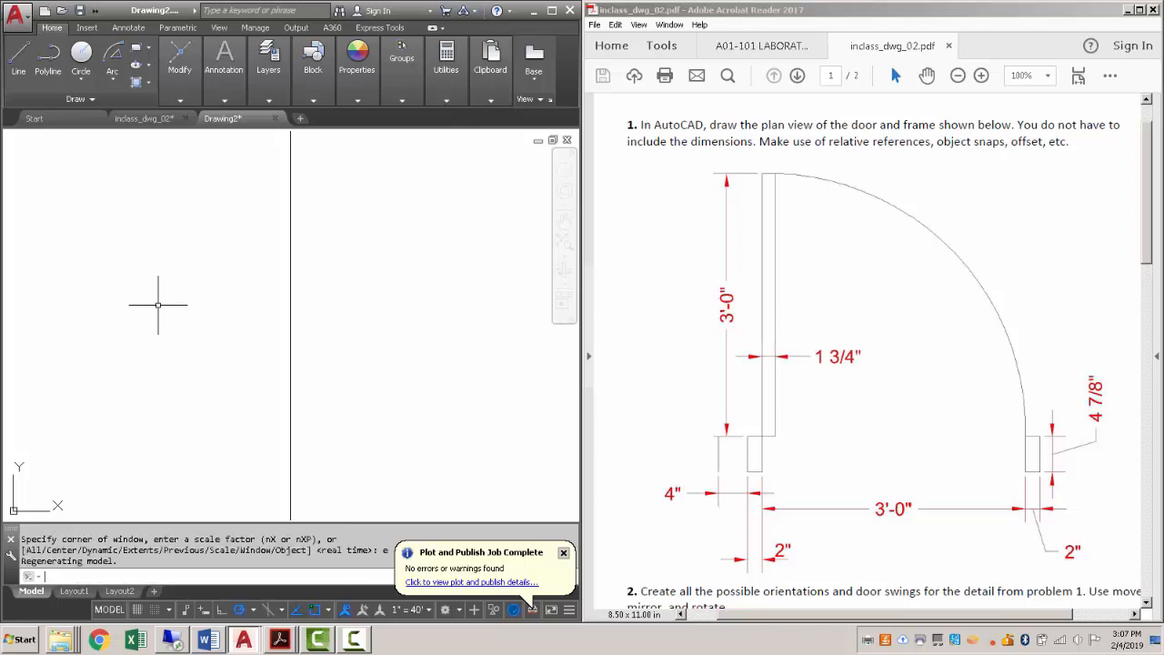
middle_click_drag(184, 268, 269, 304)
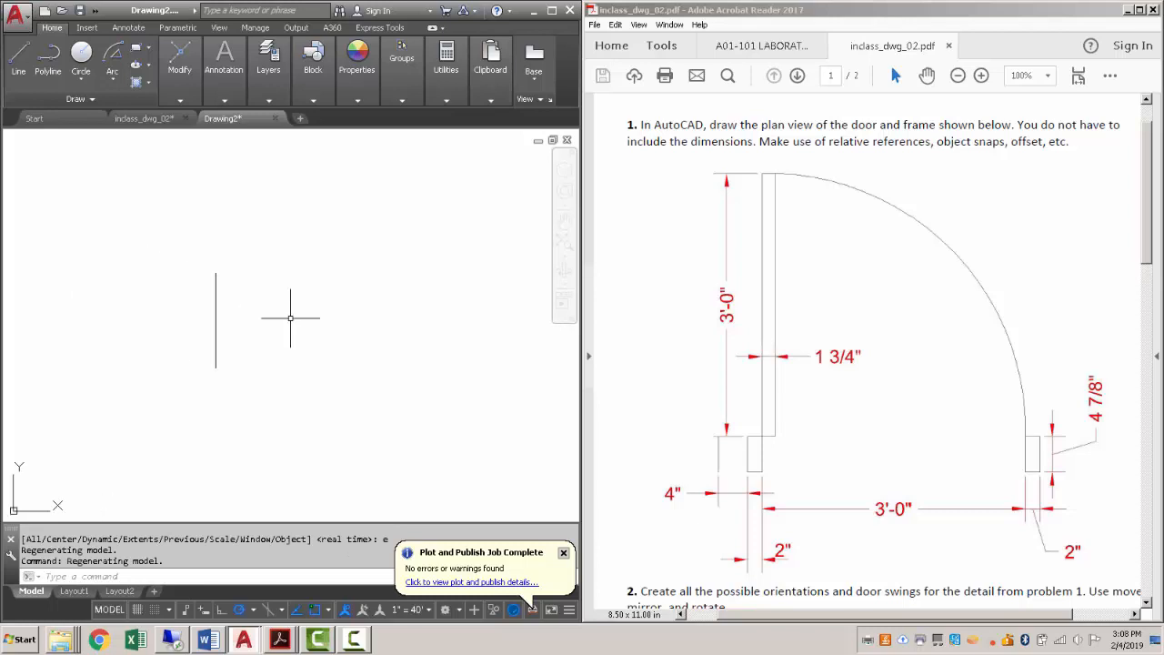
type("o")
key("Return")
type("2")
key("Return")
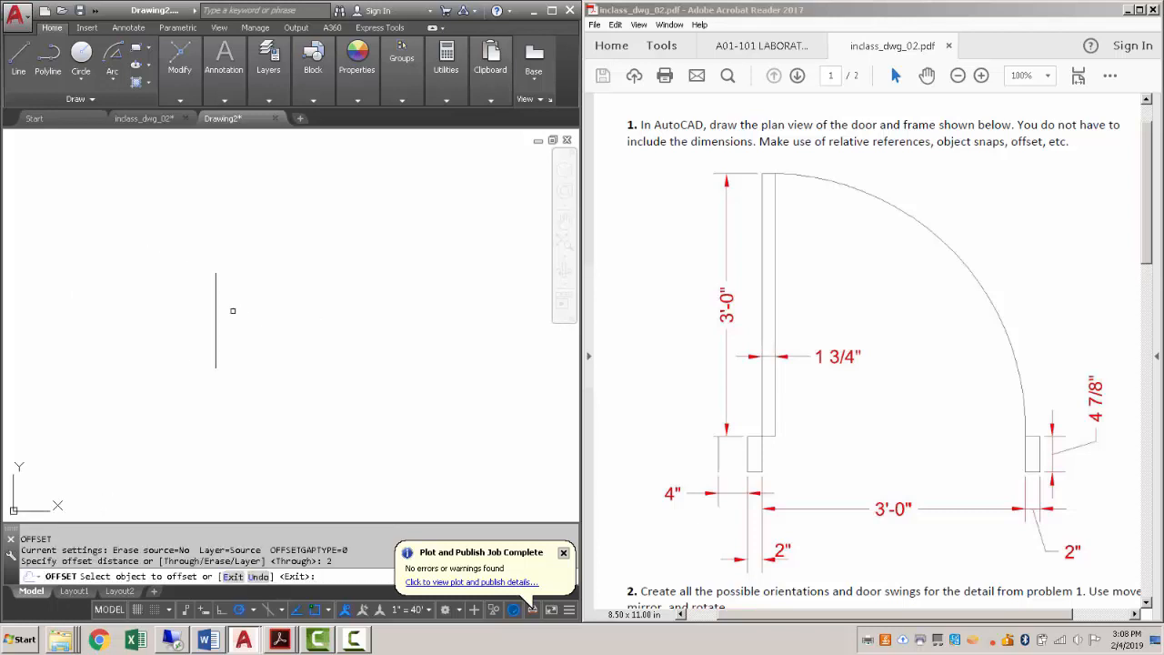
left_click(215, 292)
left_click(312, 291)
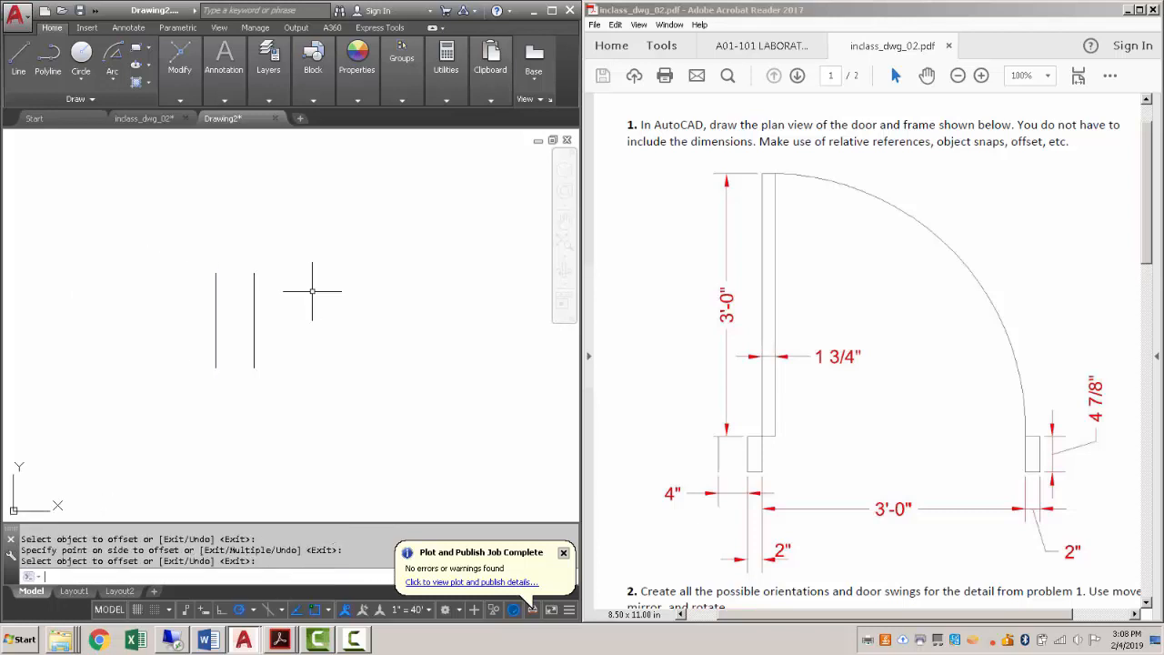
key("Return")
- Offset the original vertical line 4" to its left to mark the wall edge
key("Return")
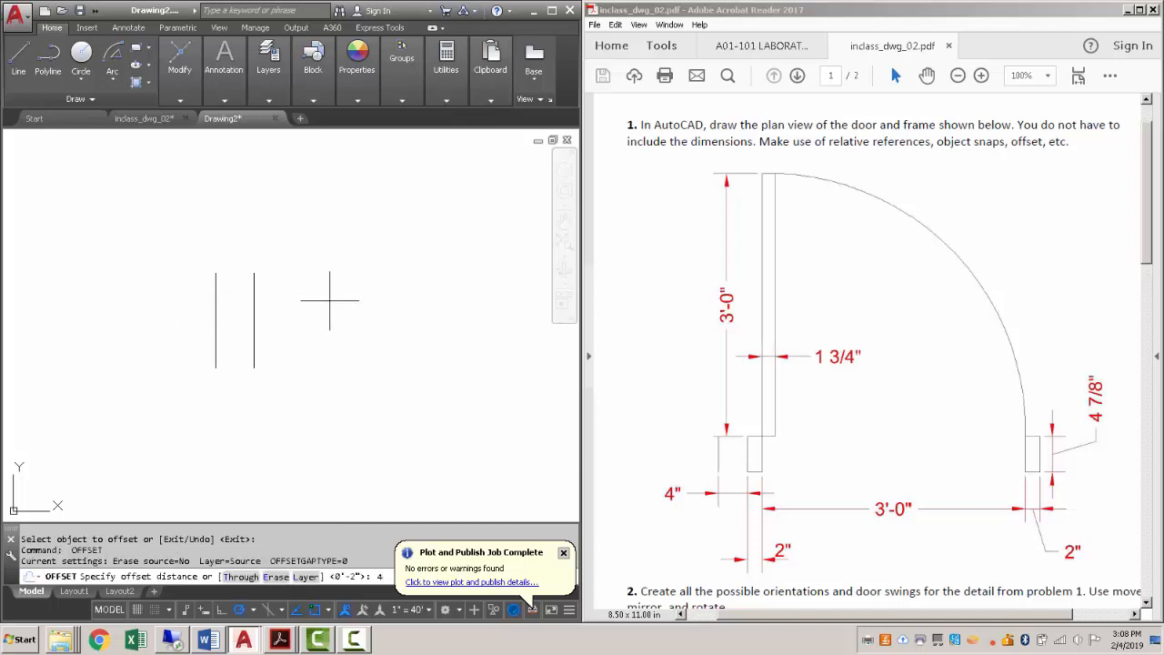
key("Return")
left_click(216, 295)
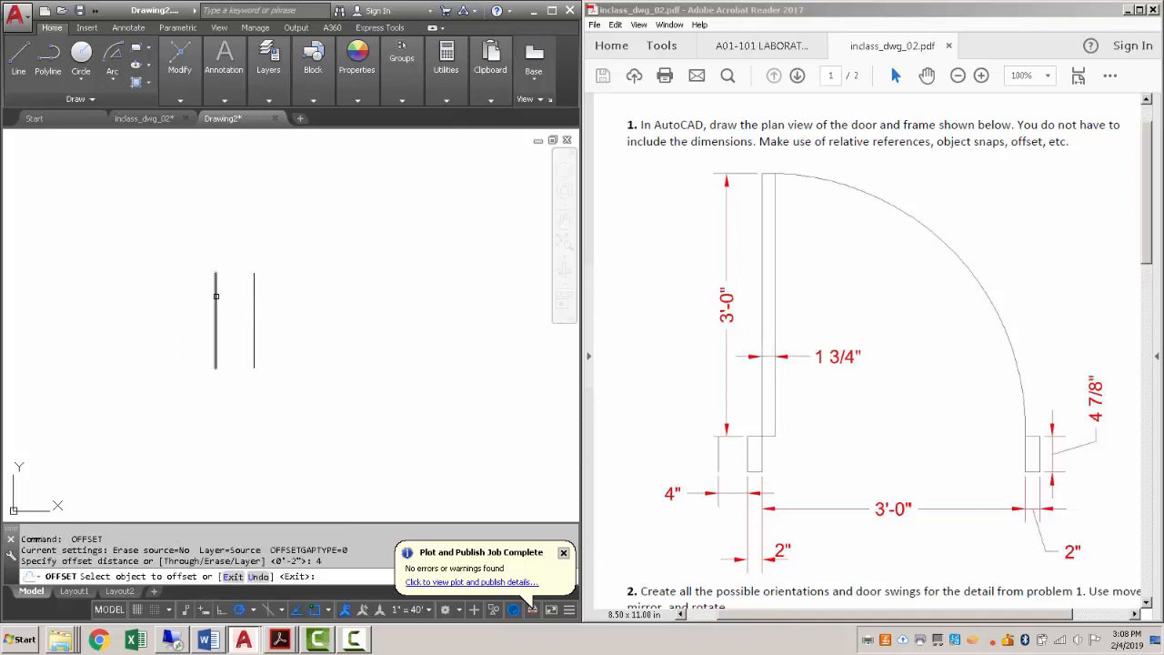
left_click(127, 289)
key("Escape")
- Offset the left jamb's inner line 36" to its right to set the door opening width
scroll(161, 307, "down", 2)
middle_click_drag(161, 308, 212, 326)
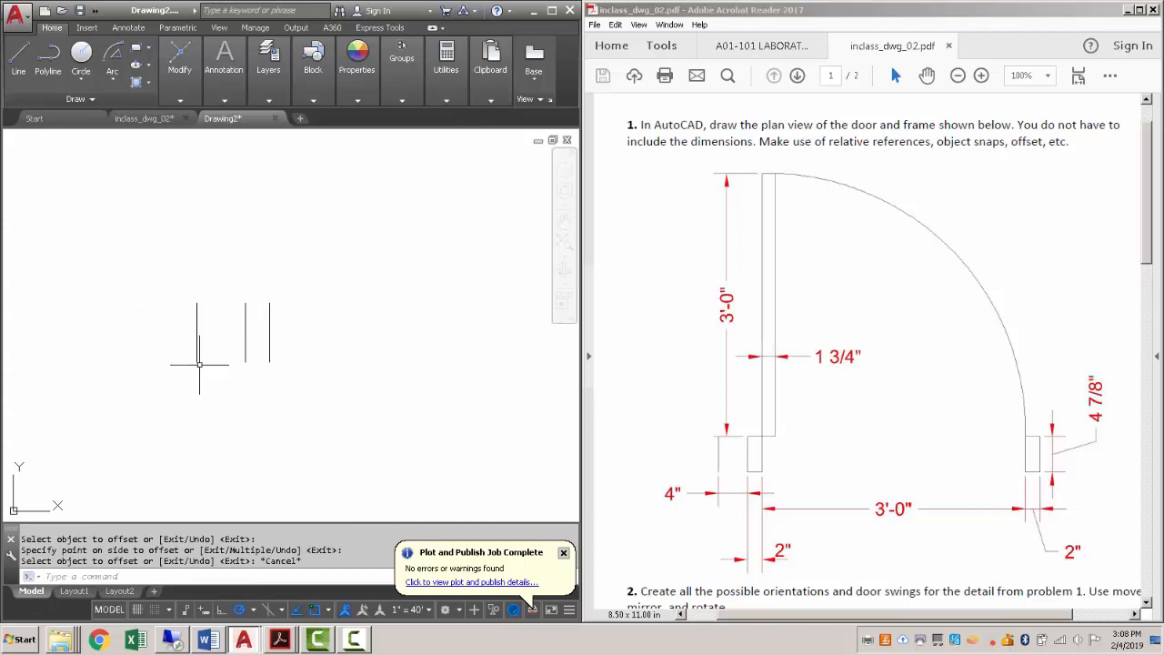
middle_click_drag(310, 340, 183, 347)
scroll(184, 347, "down", 2)
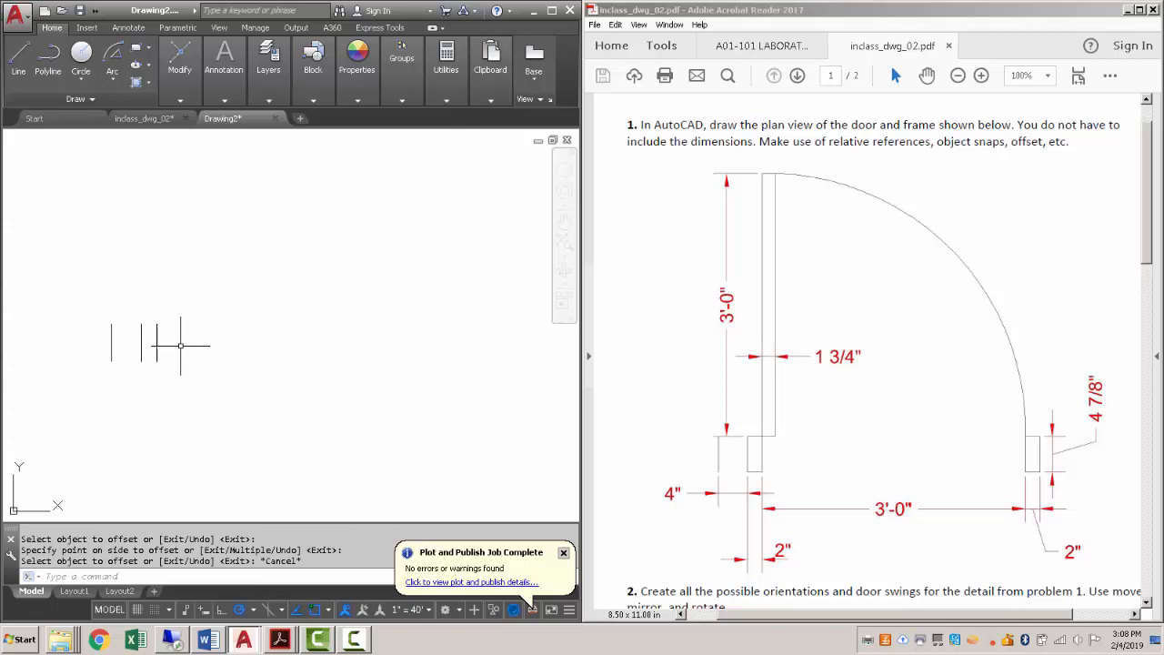
middle_click_drag(255, 346, 200, 348)
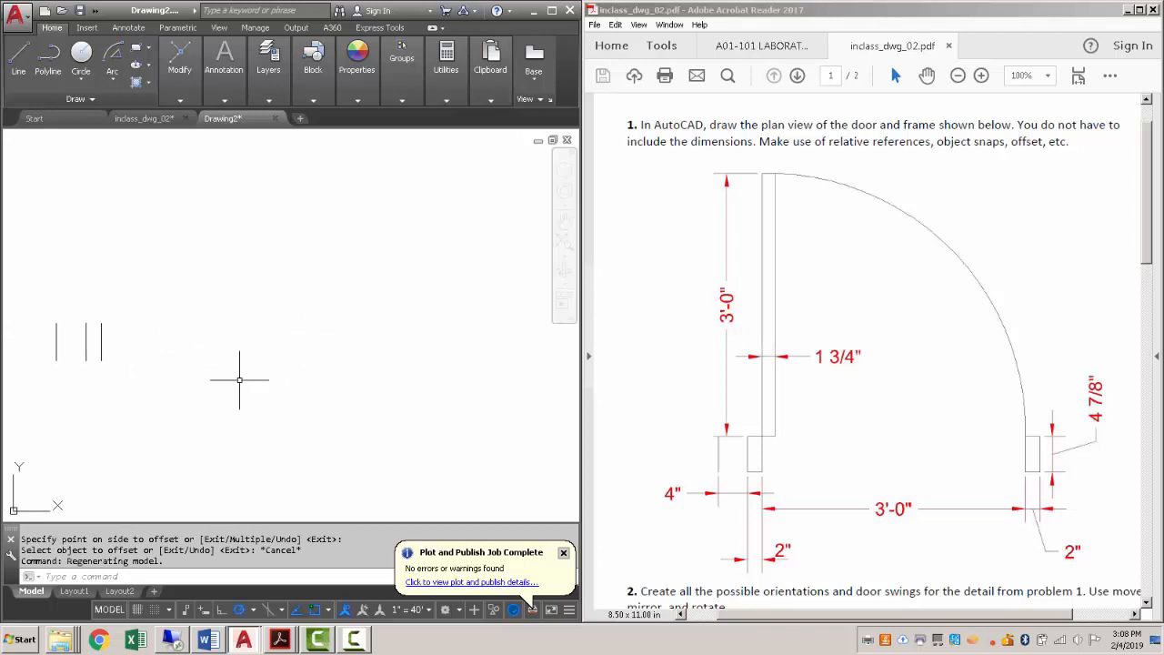
type("o")
key("Return")
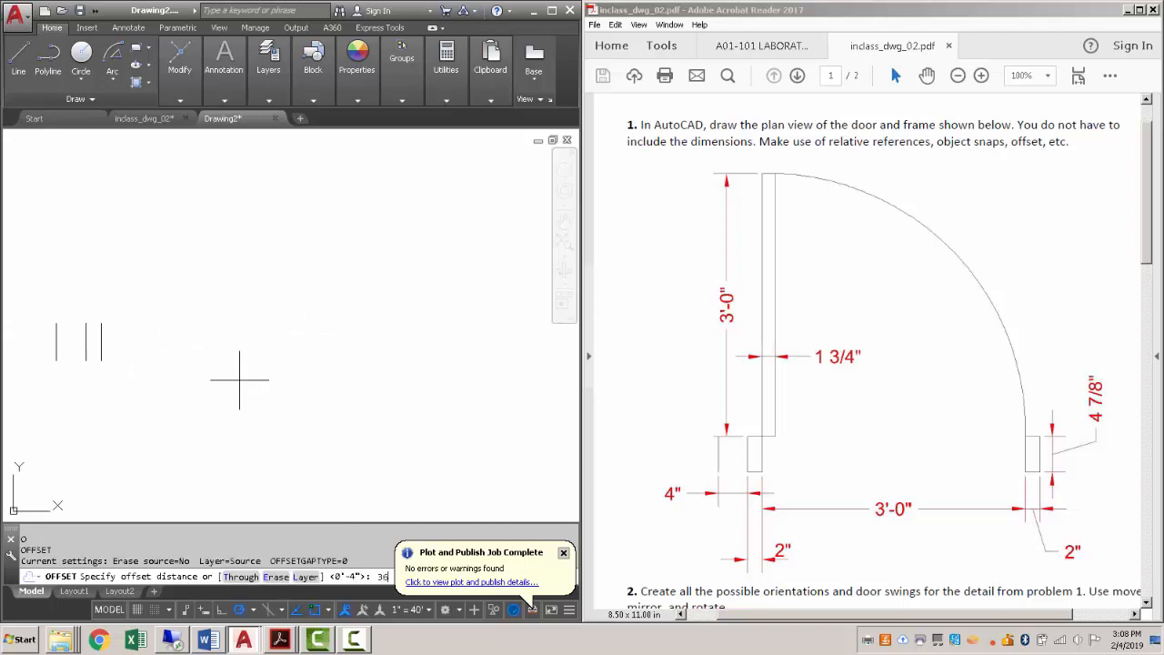
type("36")
key("Return")
left_click(101, 330)
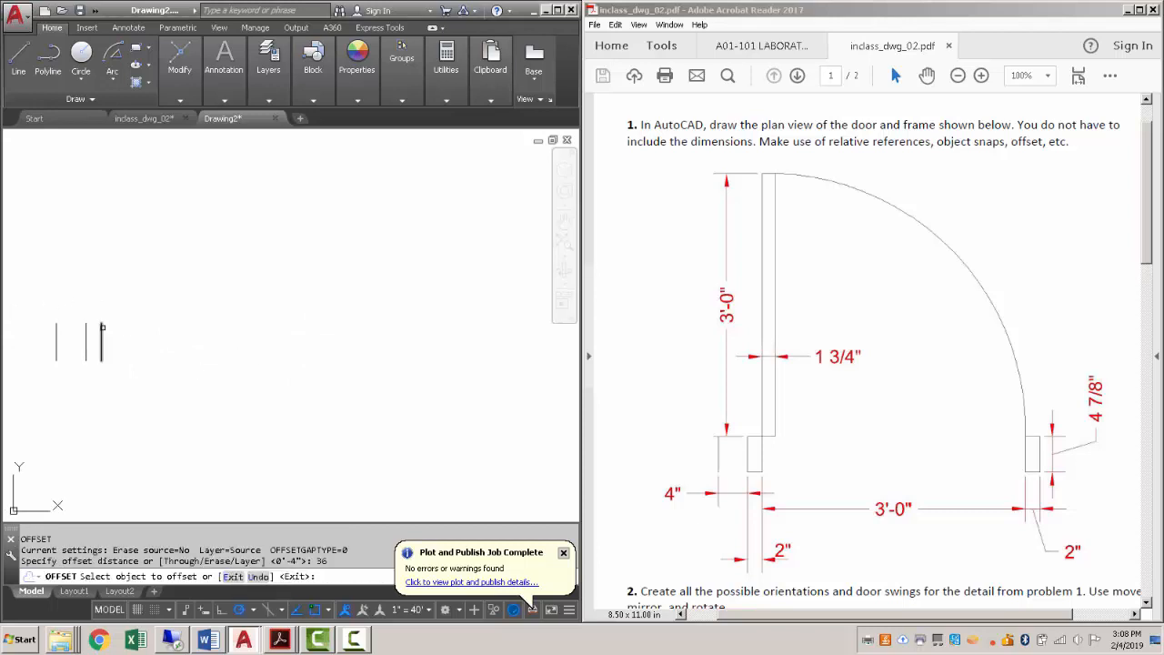
left_click(236, 330)
key("Return")
- Offset the line at the far side of the opening 2" to its right to form the right jamb
key("Return")
type("2")
key("Return")
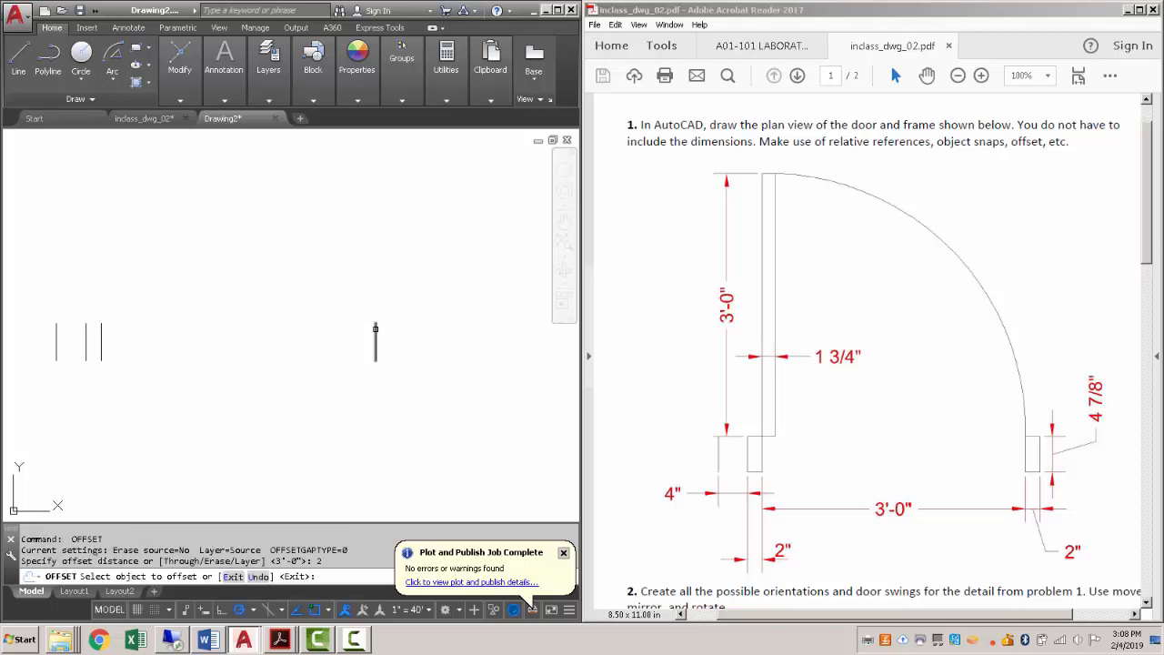
left_click(374, 329)
left_click(520, 337)
type("l")
key("Return")
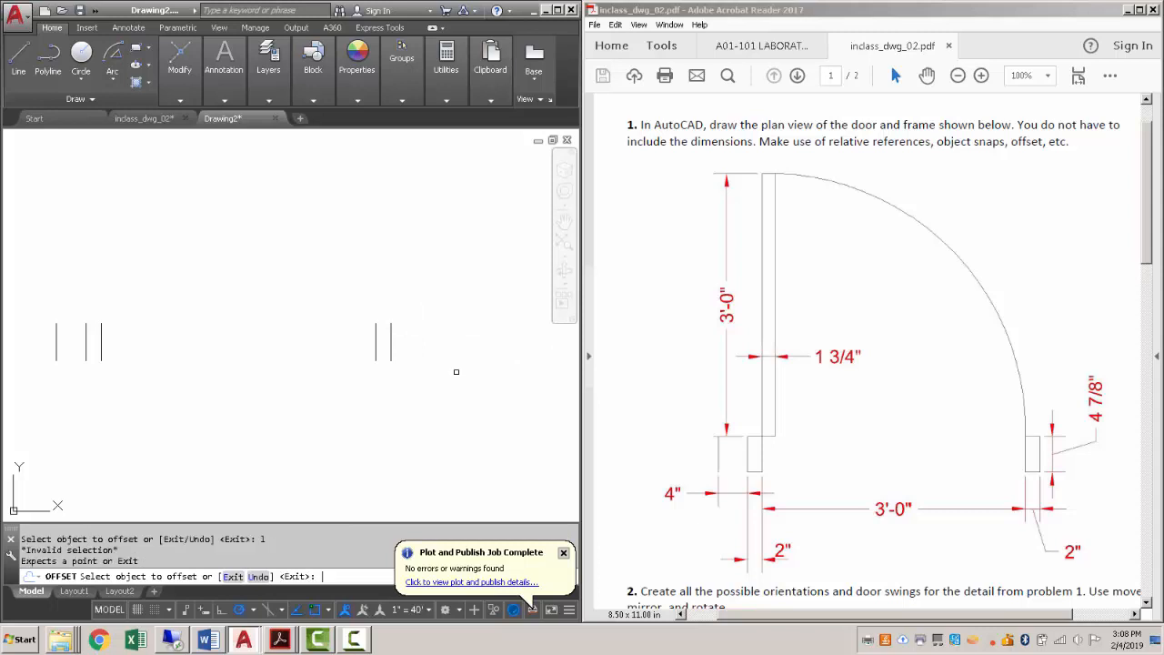
key("Escape")
- Draw horizontal lines along the upper and lower ends of the jamb lines, spanning from the left jamb to the right jamb
type("l")
key("Return")
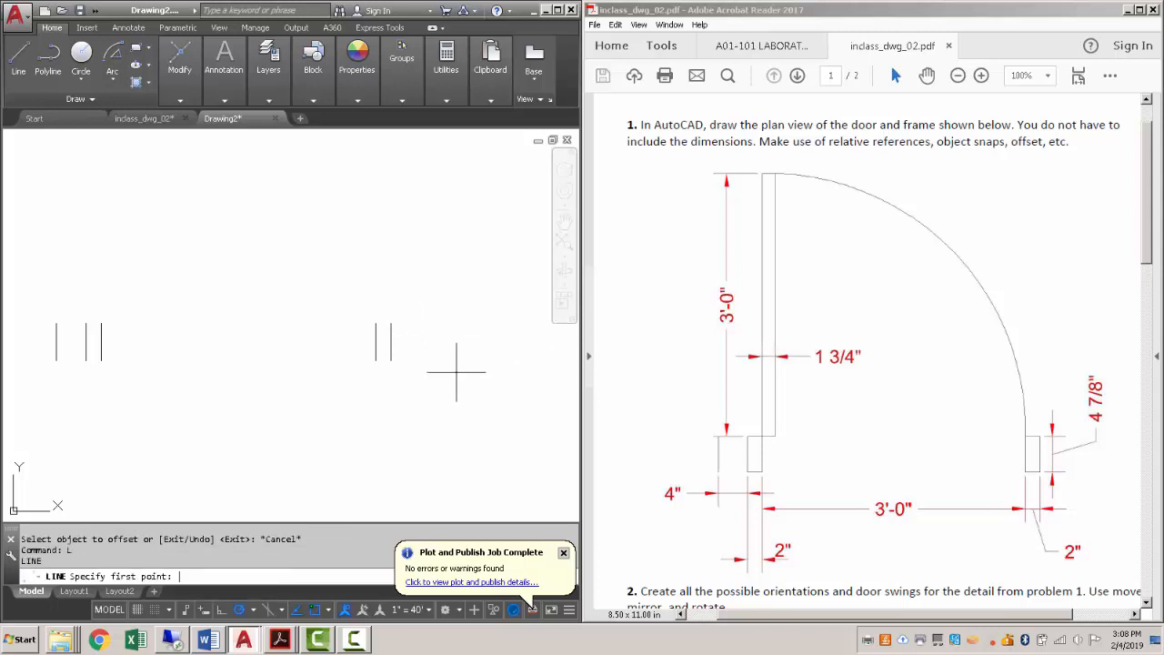
left_click(391, 323)
left_click(86, 322)
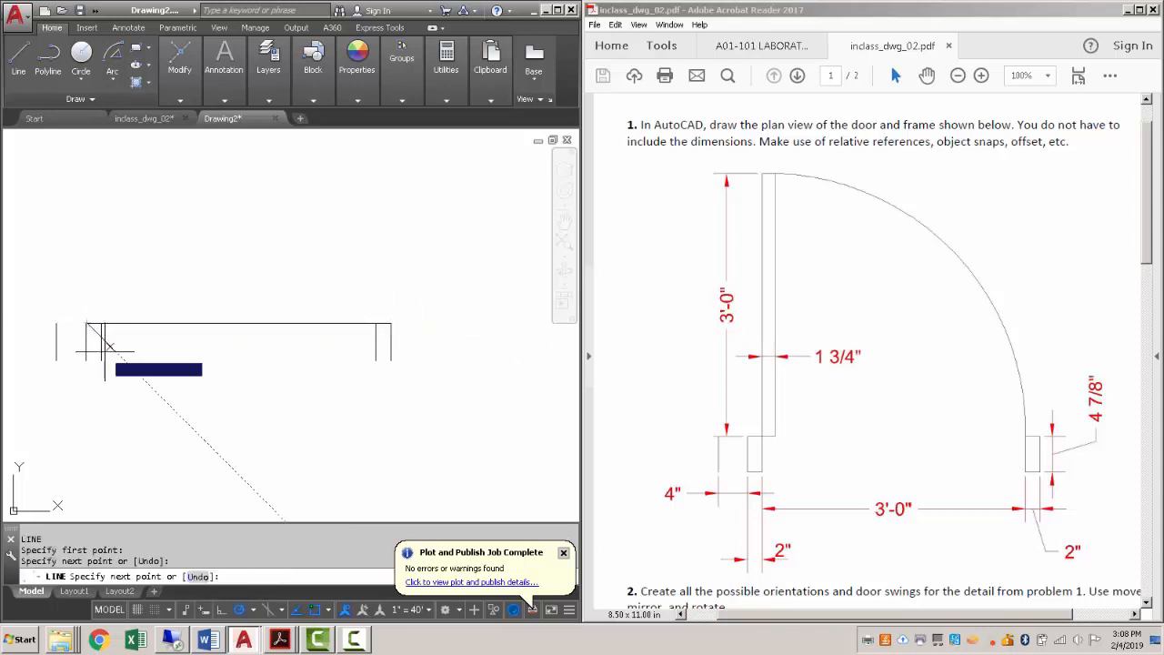
left_click(87, 359)
key("Return")
key("Return")
left_click(87, 360)
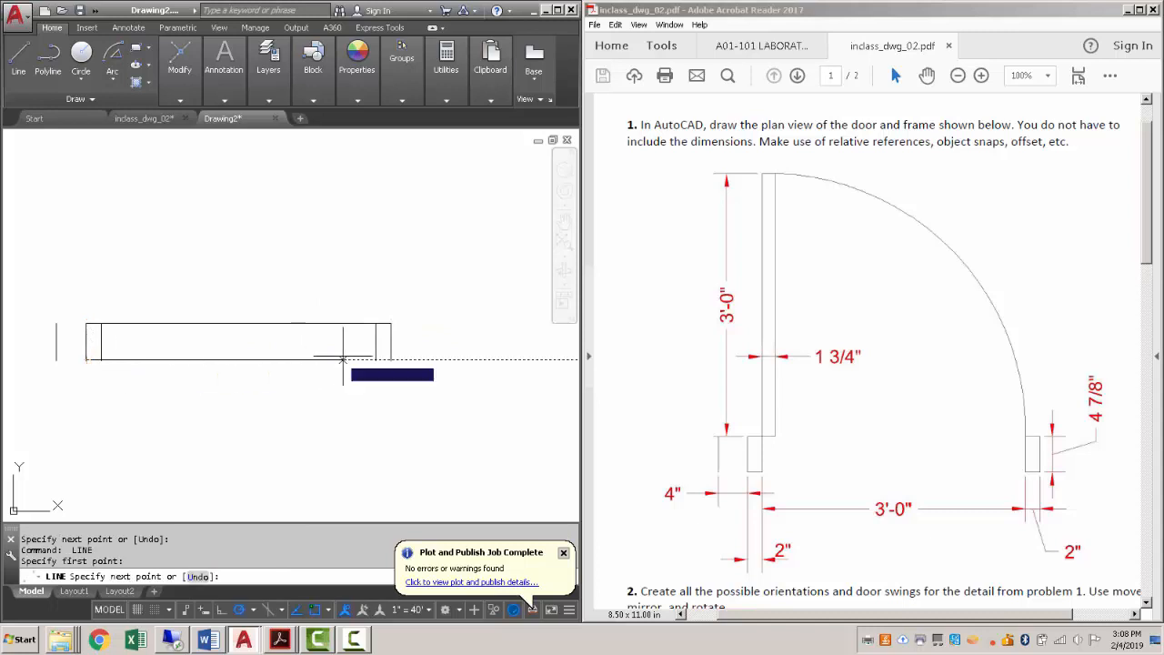
left_click(391, 360)
key("Escape")
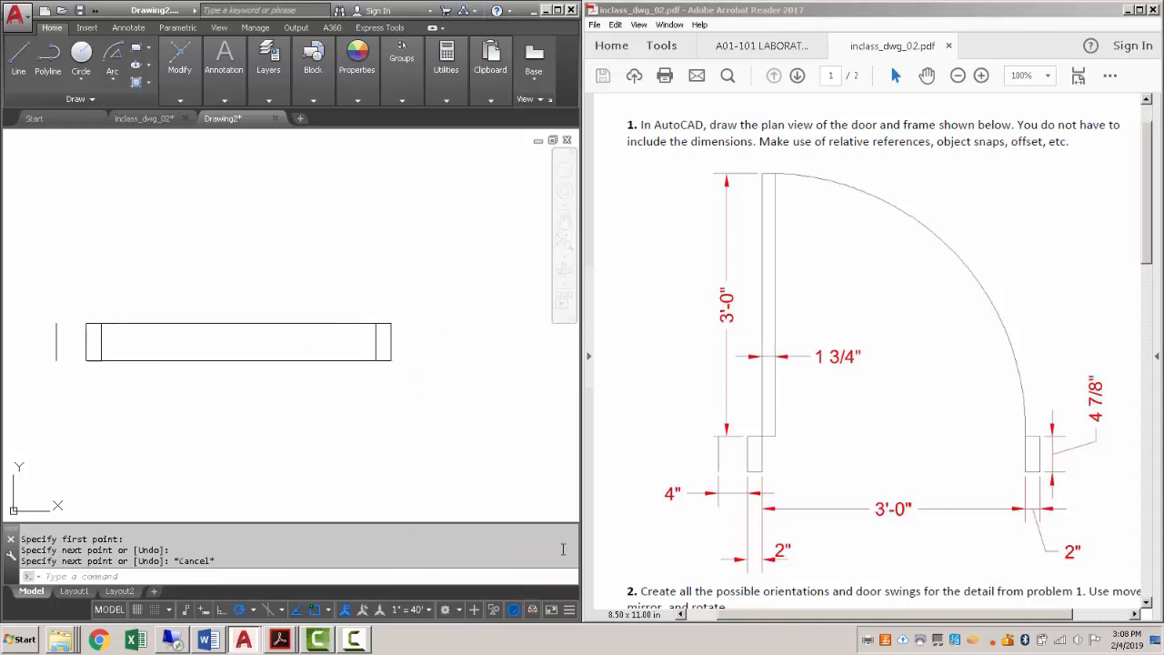
- Trim both horizontal lines between the two jambs so the door opening is clear
type("tr")
key("Return")
key("Return")
left_click(259, 402)
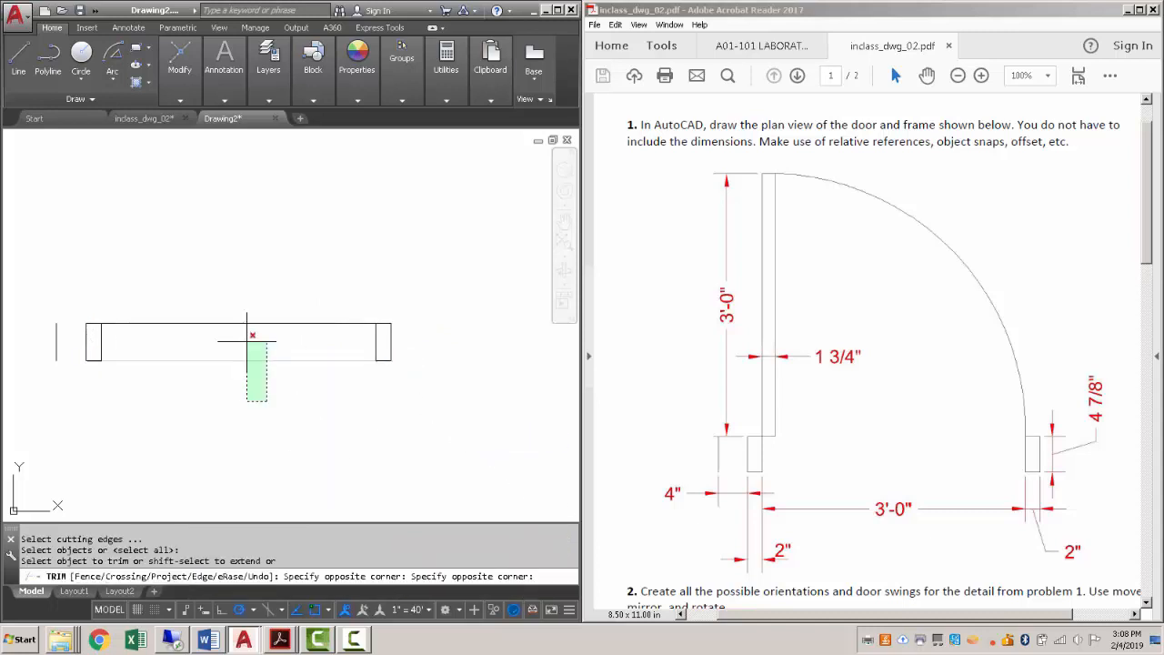
left_click(251, 319)
key("Escape")
scroll(196, 314, "down", 2)
middle_click_drag(182, 314, 263, 385)
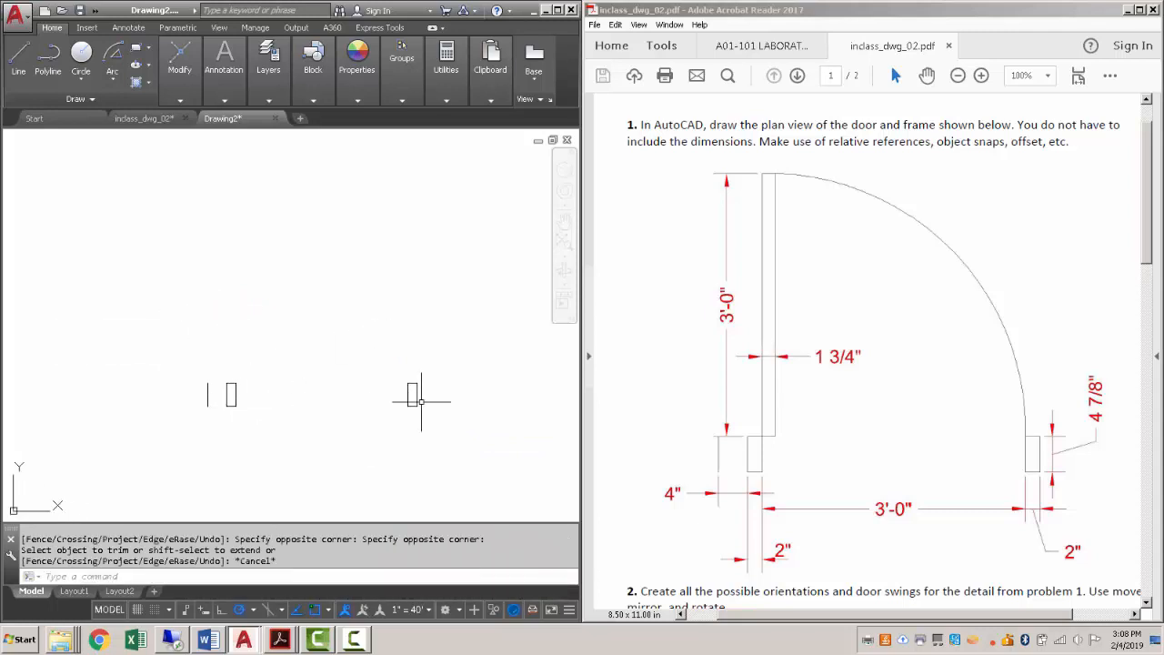
type("l")
key("Return")
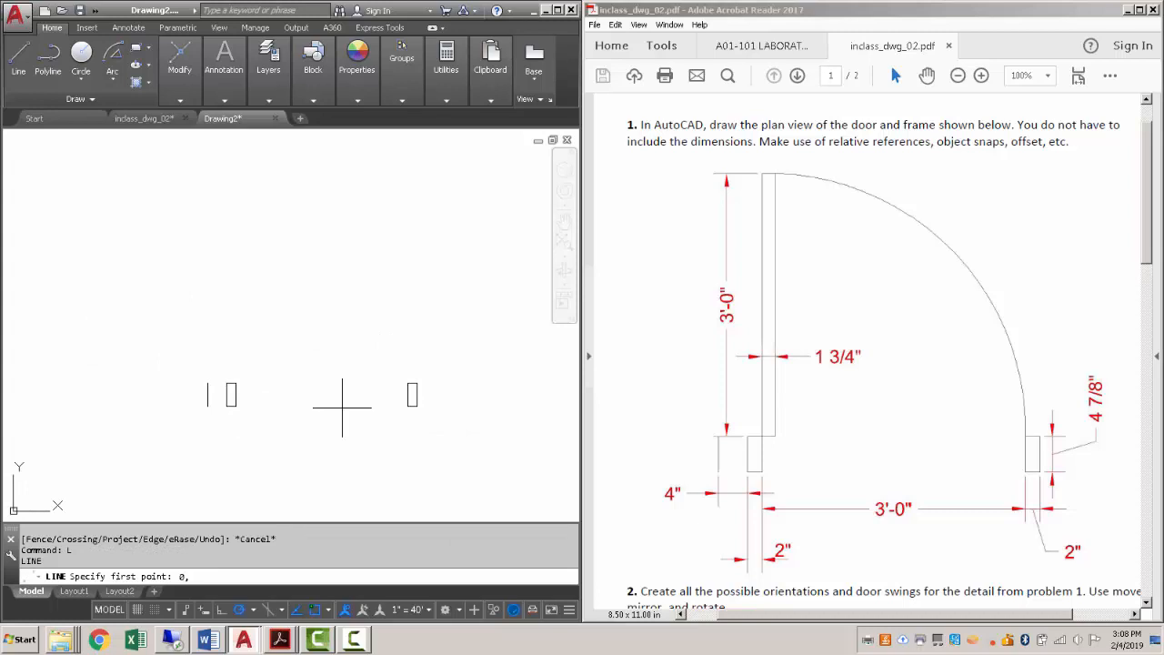
key("Return")
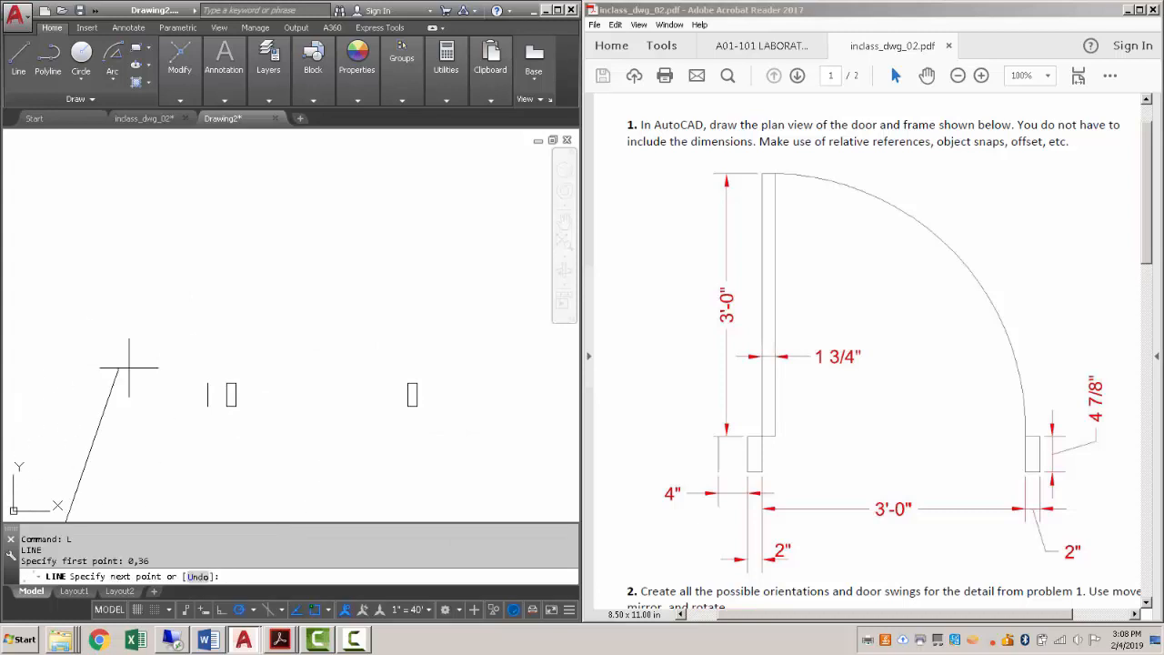
key("Escape")
- Draw a 36" vertical line straight up from the left jamb's upper inner corner using the relative coordinate @0,36
type("l")
key("Return")
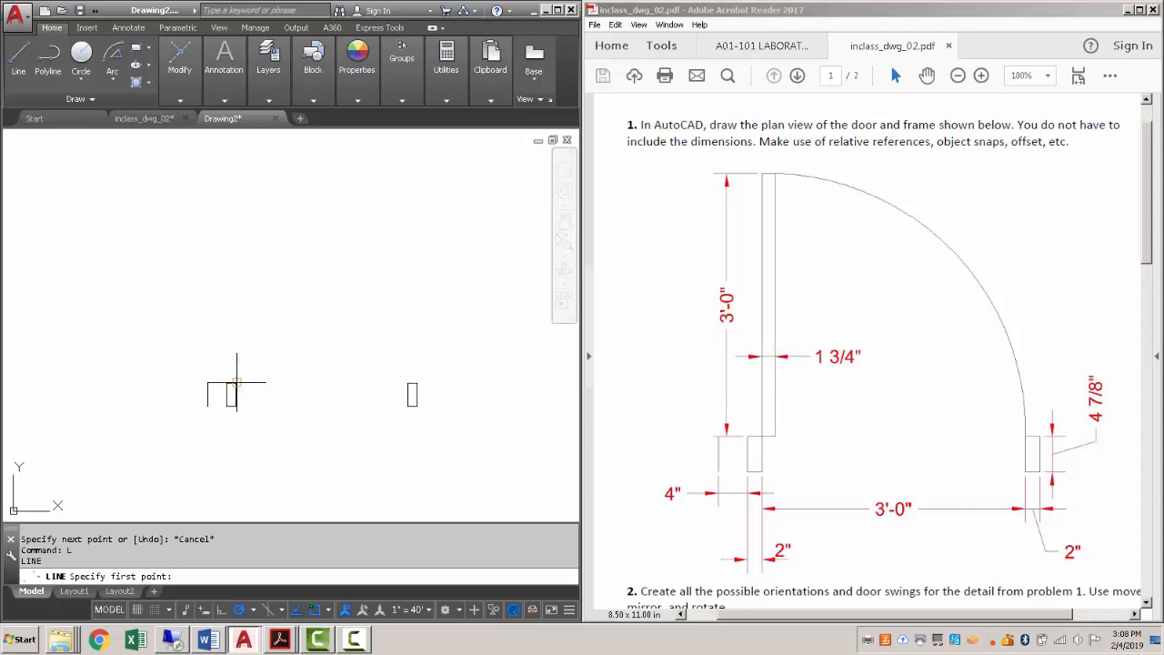
left_click(235, 383)
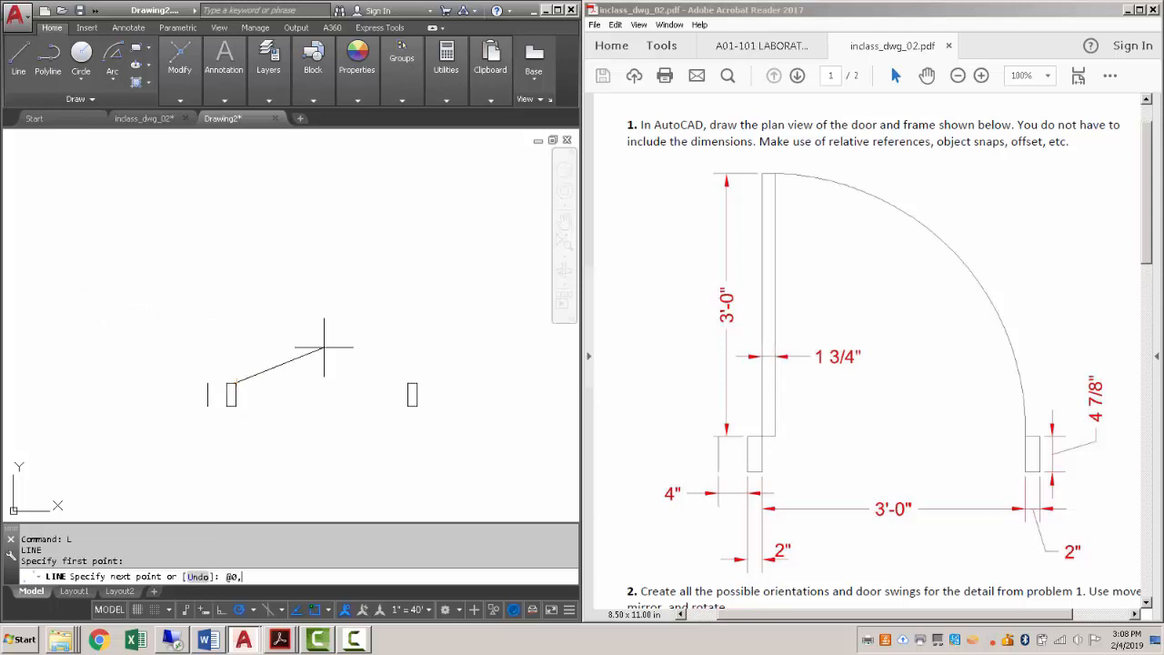
type("@0,36")
key("Return")
key("Escape")
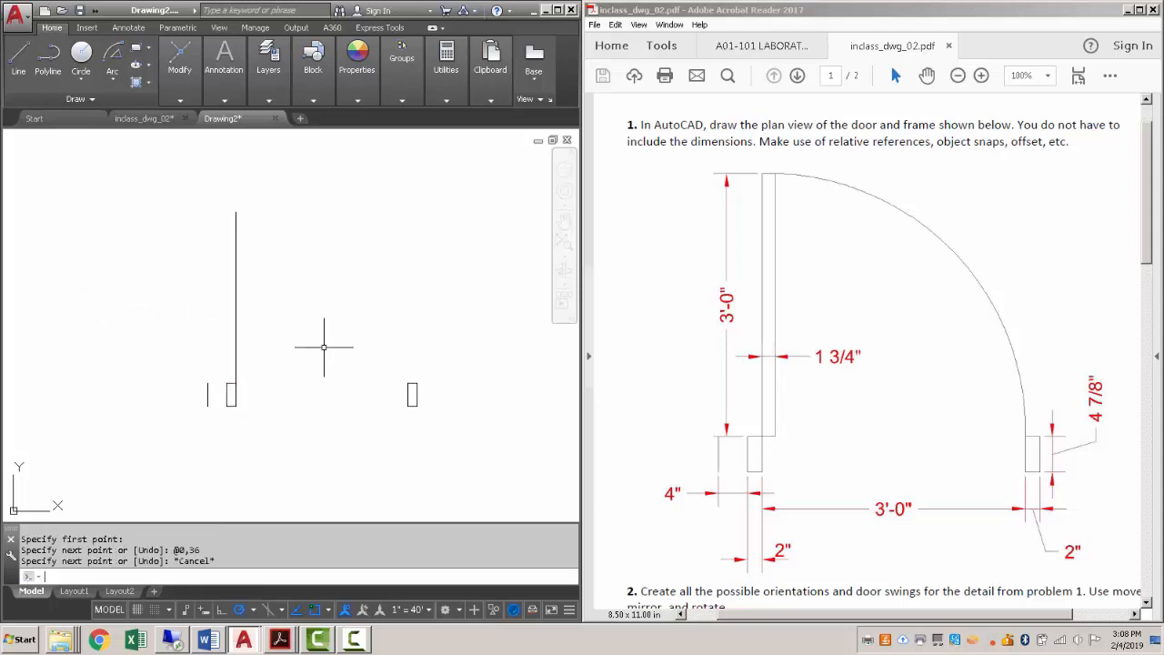
- Offset the 36" vertical line 1.75" to its right to set the door leaf thickness
type("o")
key("Return")
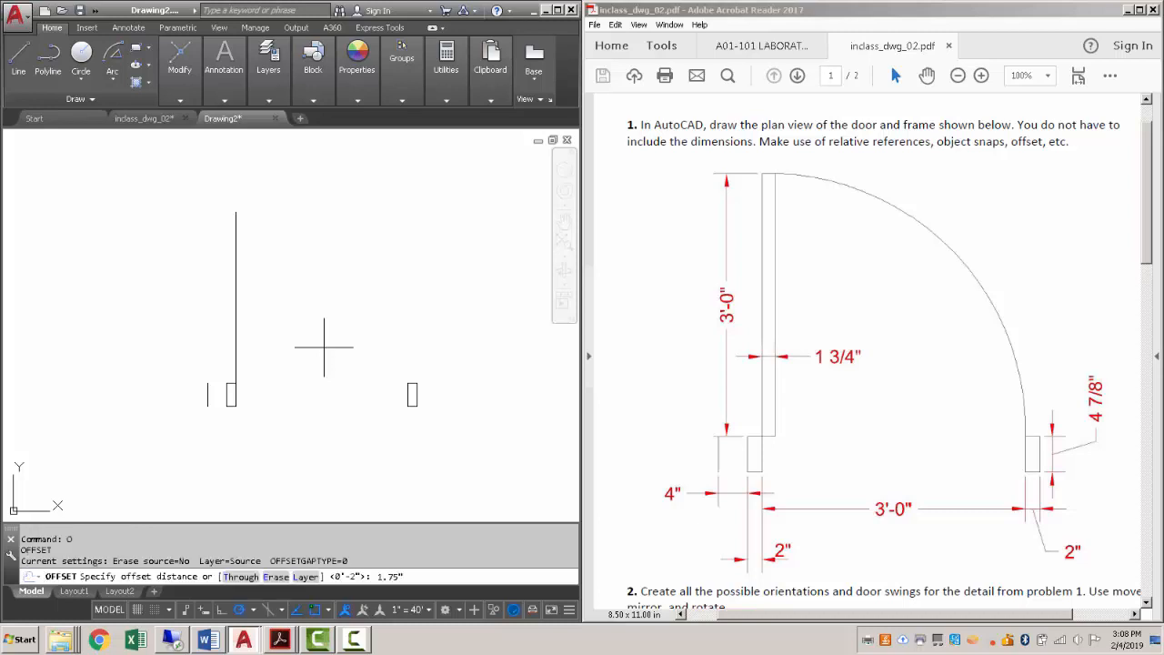
type("1.75\"")
key("Return")
left_click(233, 222)
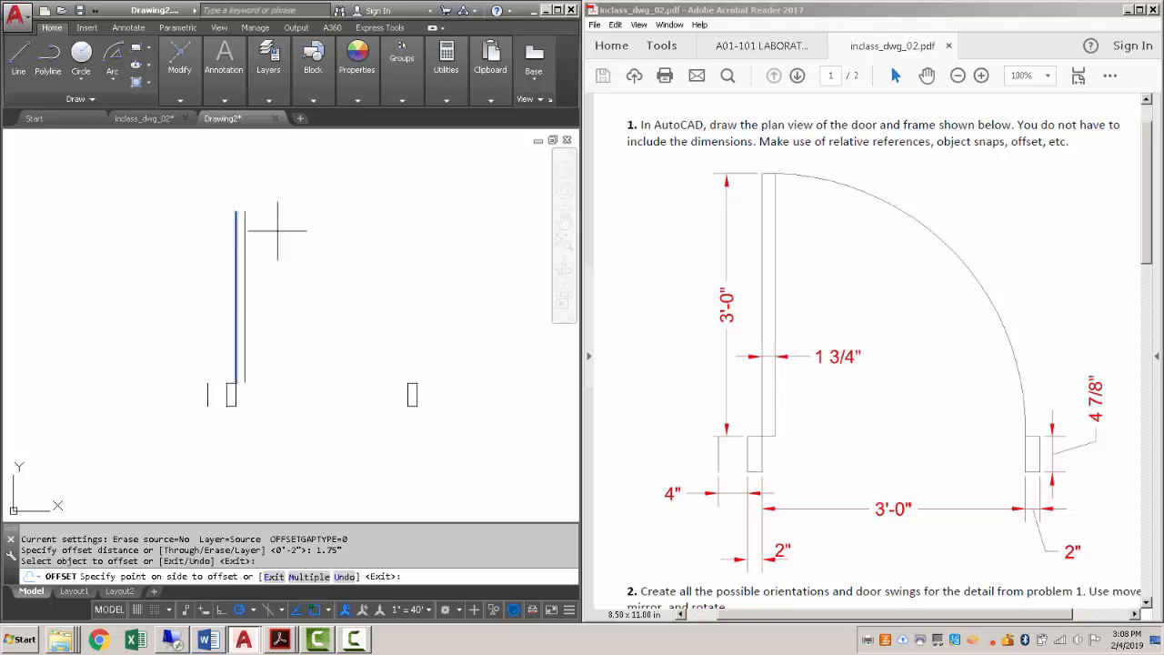
left_click(282, 228)
key("Escape")
- Close the door leaf with short horizontal lines across its upper and lower ends
type("l")
key("Return")
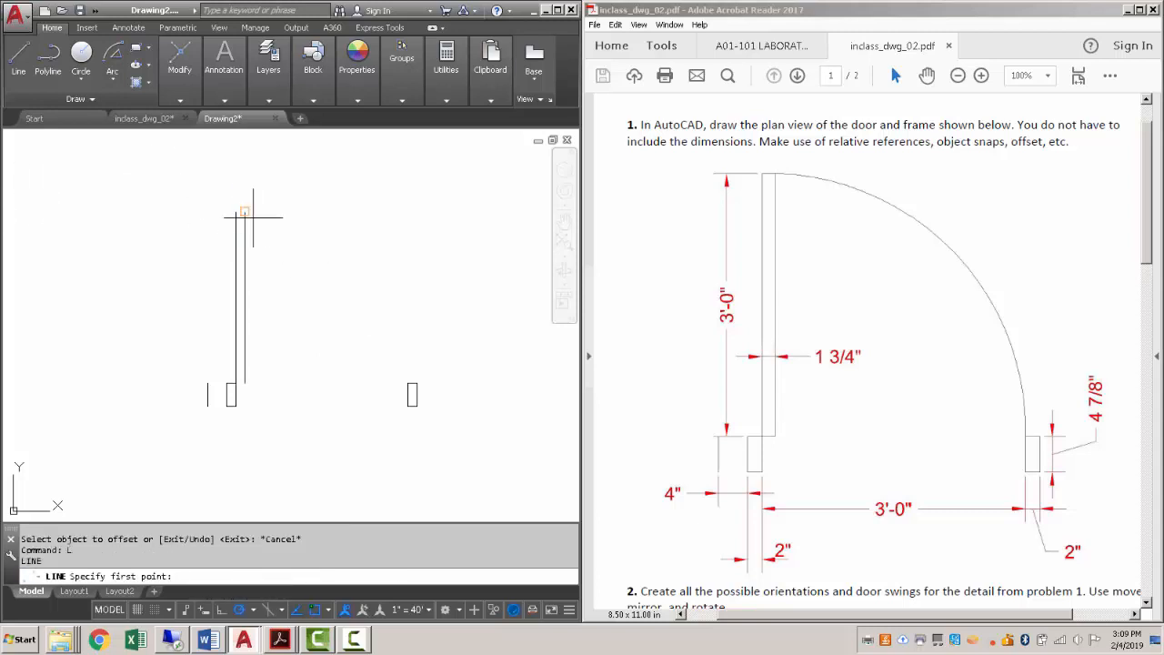
left_click(244, 213)
left_click(235, 213)
key("Escape")
key("Return")
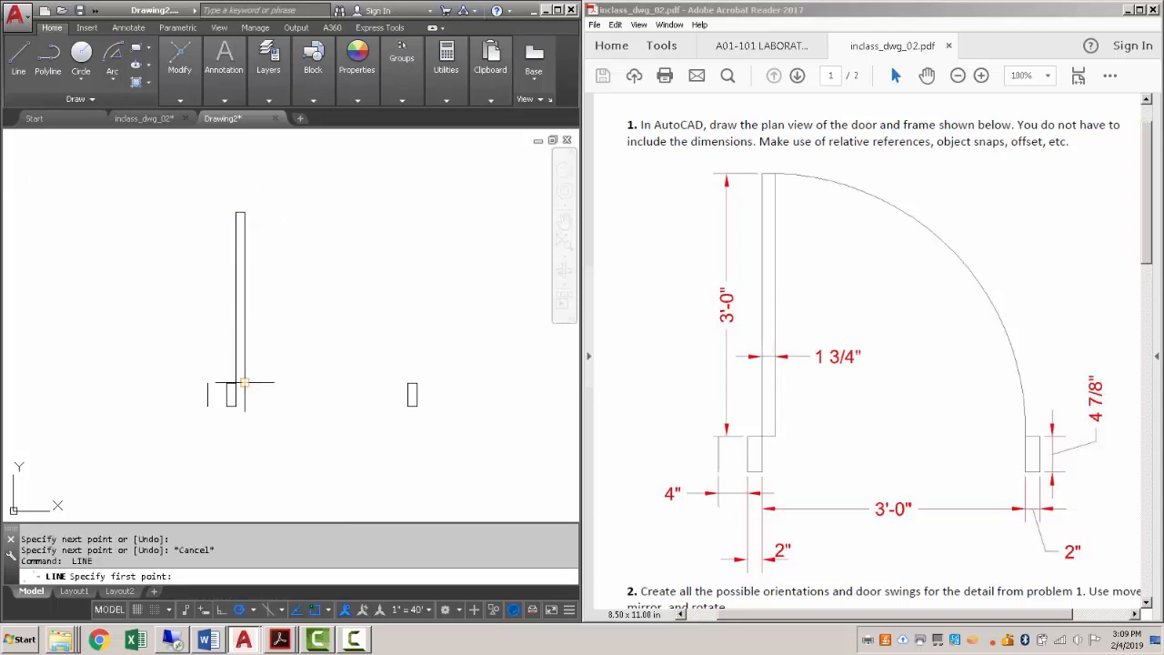
left_click(245, 383)
left_click(236, 382)
key("Escape")
- Draw the door swing as a Start, End, Angle arc of 90° from the right jamb's upper inner corner to the leaf's upper right corner
left_click(111, 82)
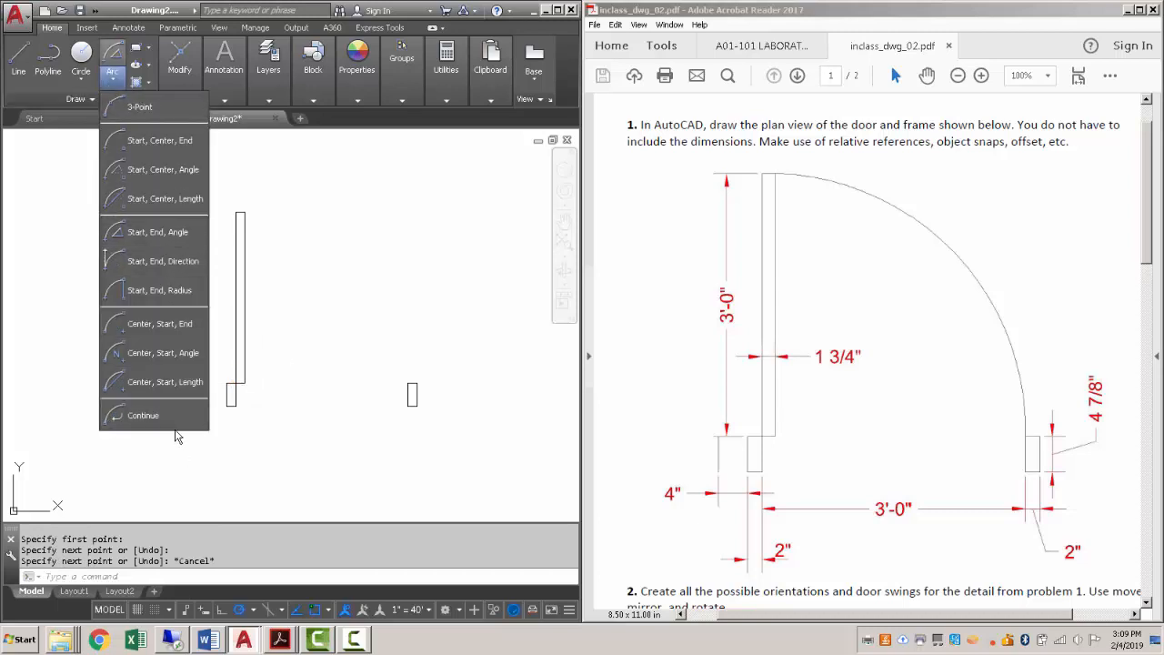
left_click(141, 235)
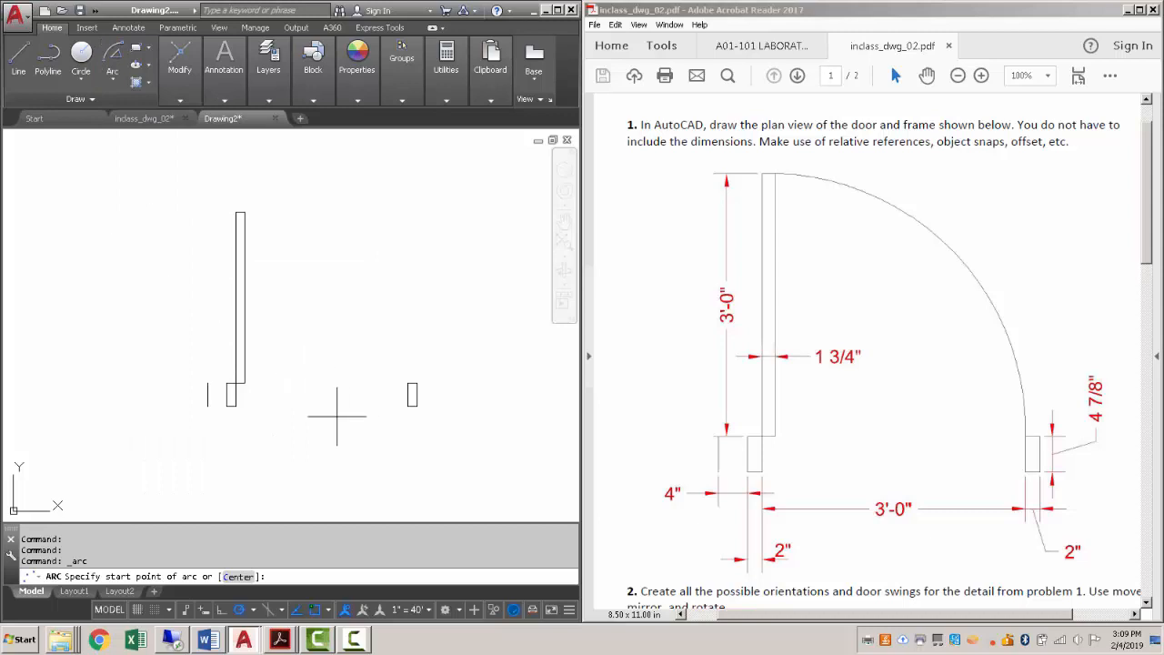
left_click(408, 383)
left_click(244, 211)
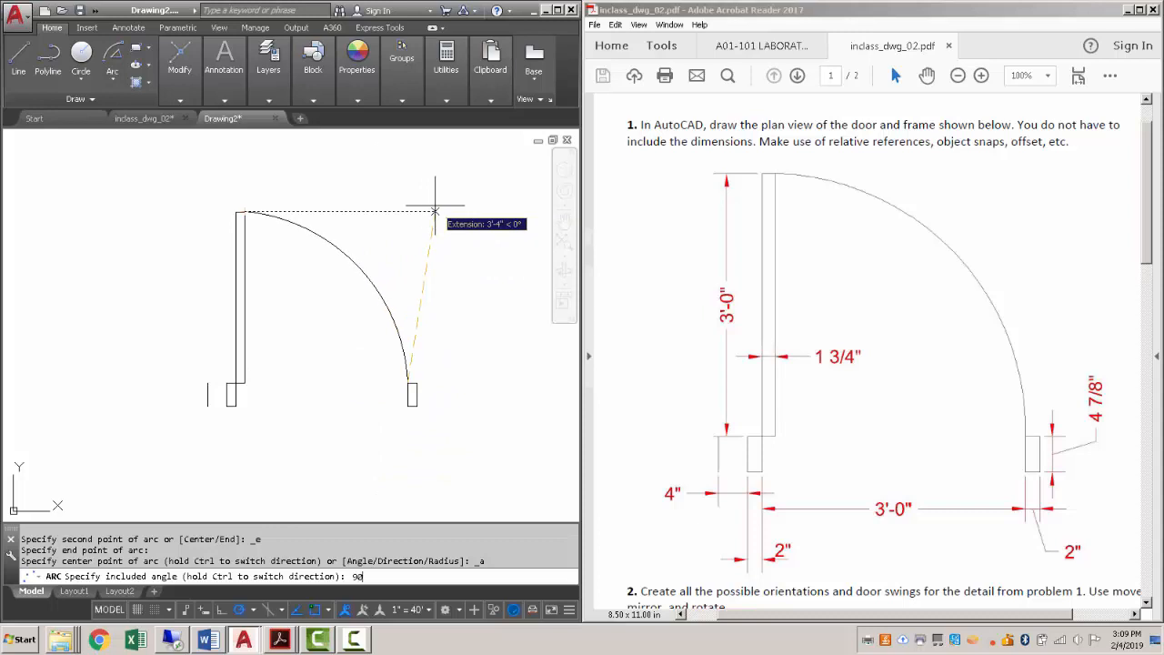
key("Return")
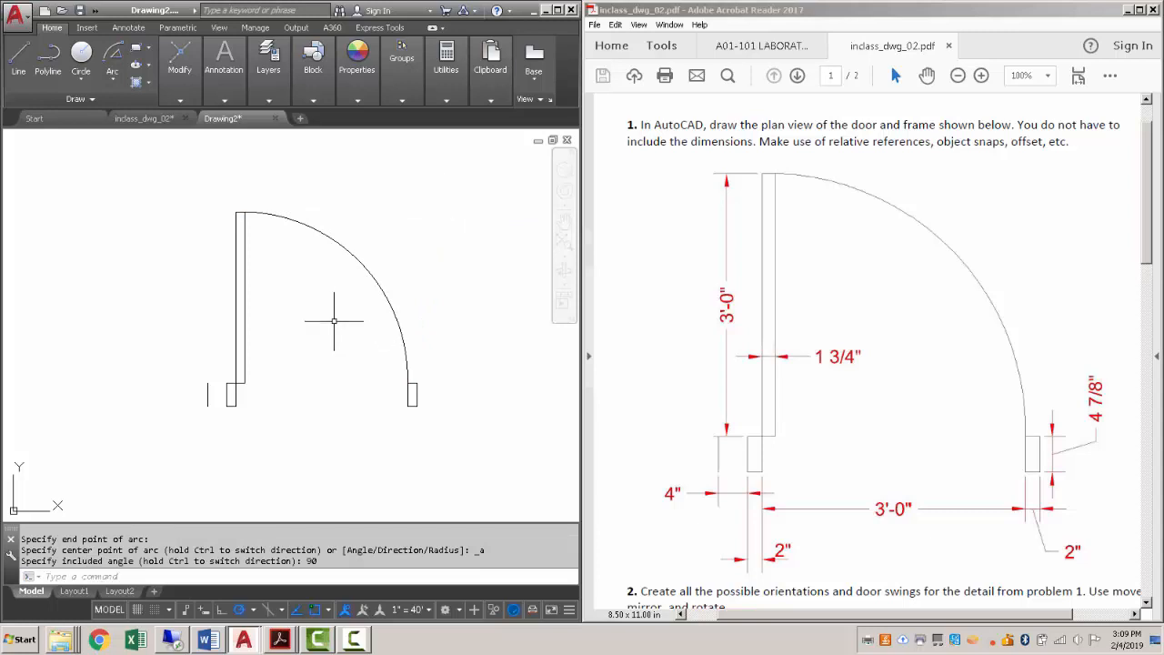
- Switch to Acrobat Reader and examine the door orientations and swings required in problem 2 of the exercise
scroll(333, 317, "down", 3)
middle_click_drag(394, 338, 291, 315)
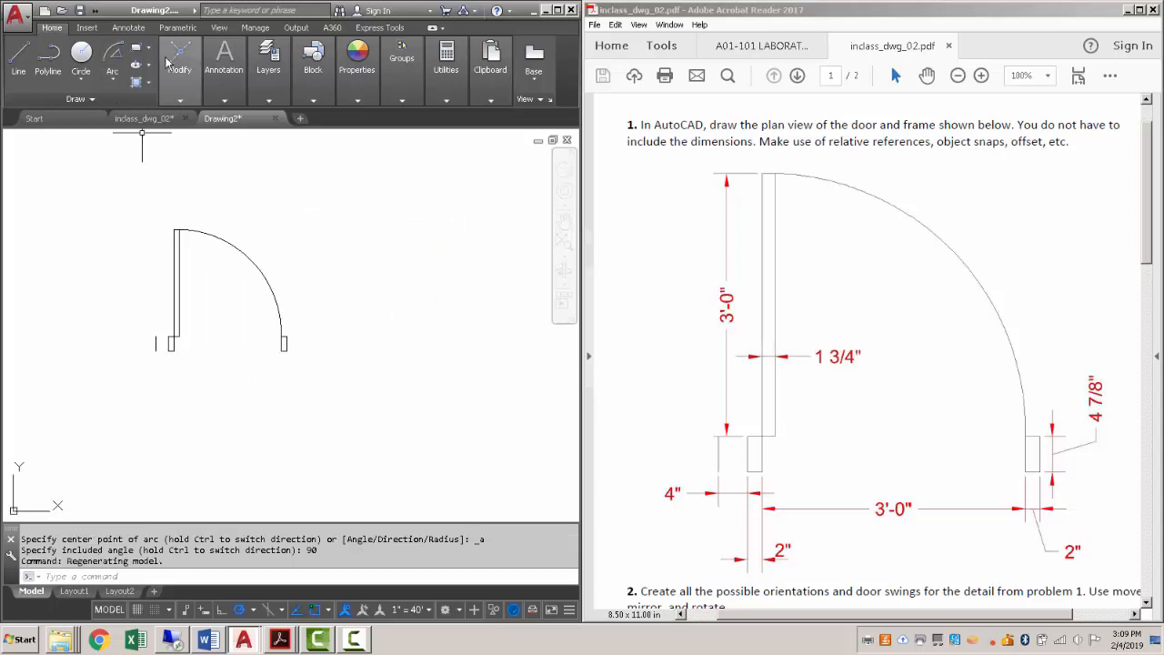
left_click(552, 10)
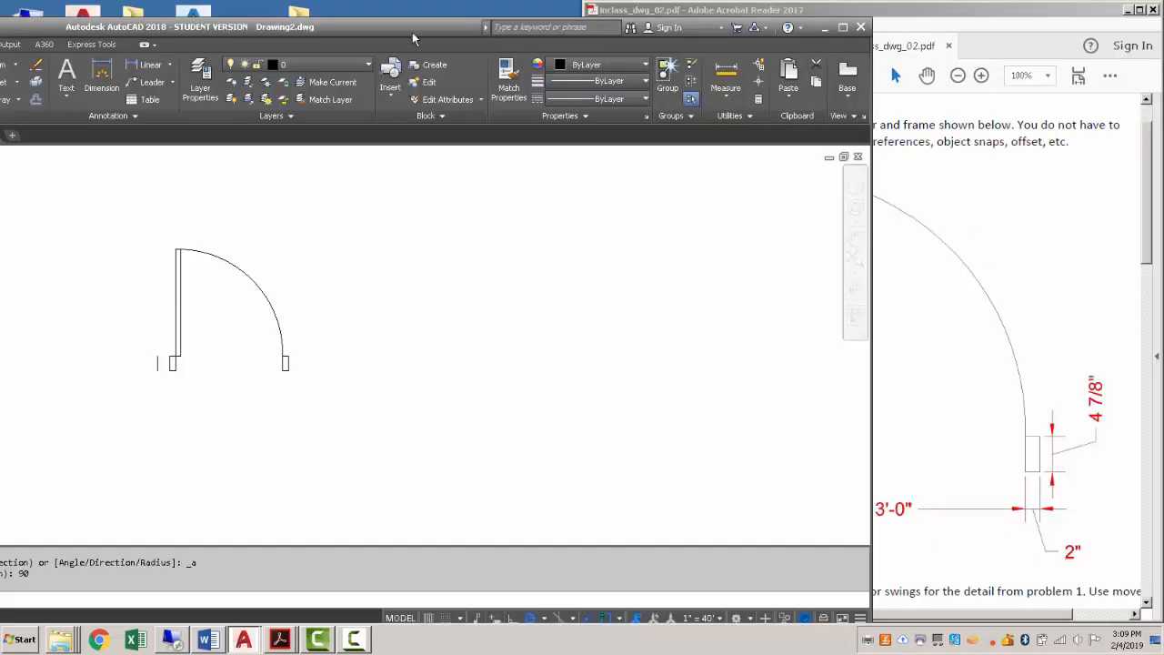
left_click_drag(412, 32, 2, 34)
scroll(926, 282, "down", 1)
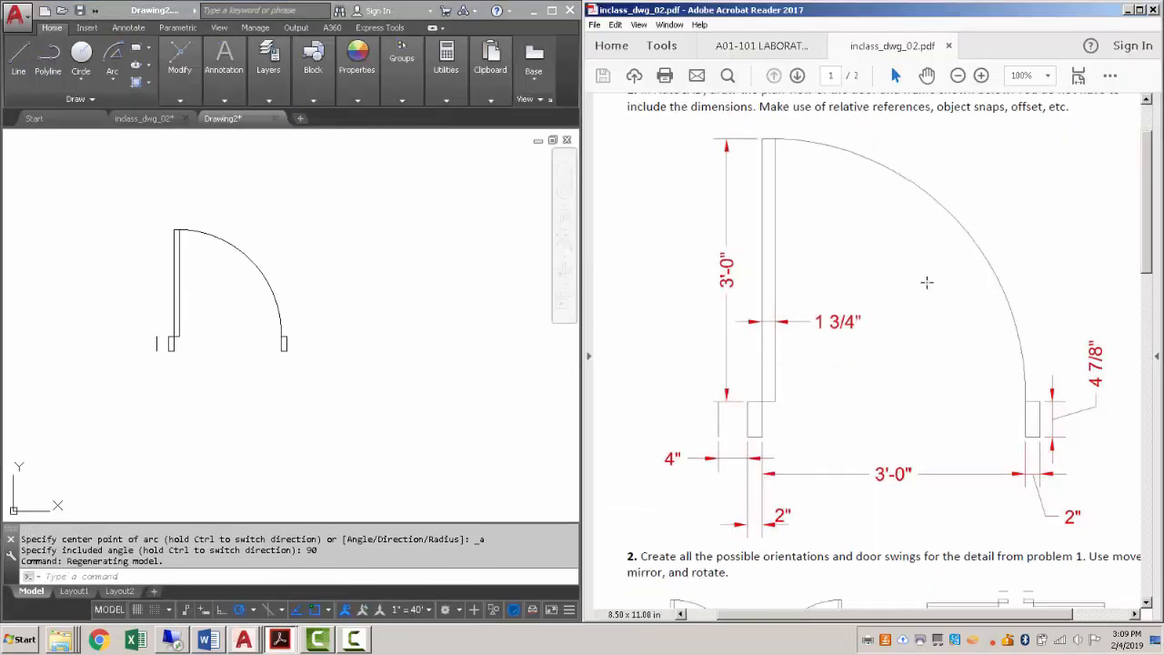
scroll(927, 282, "down", 5)
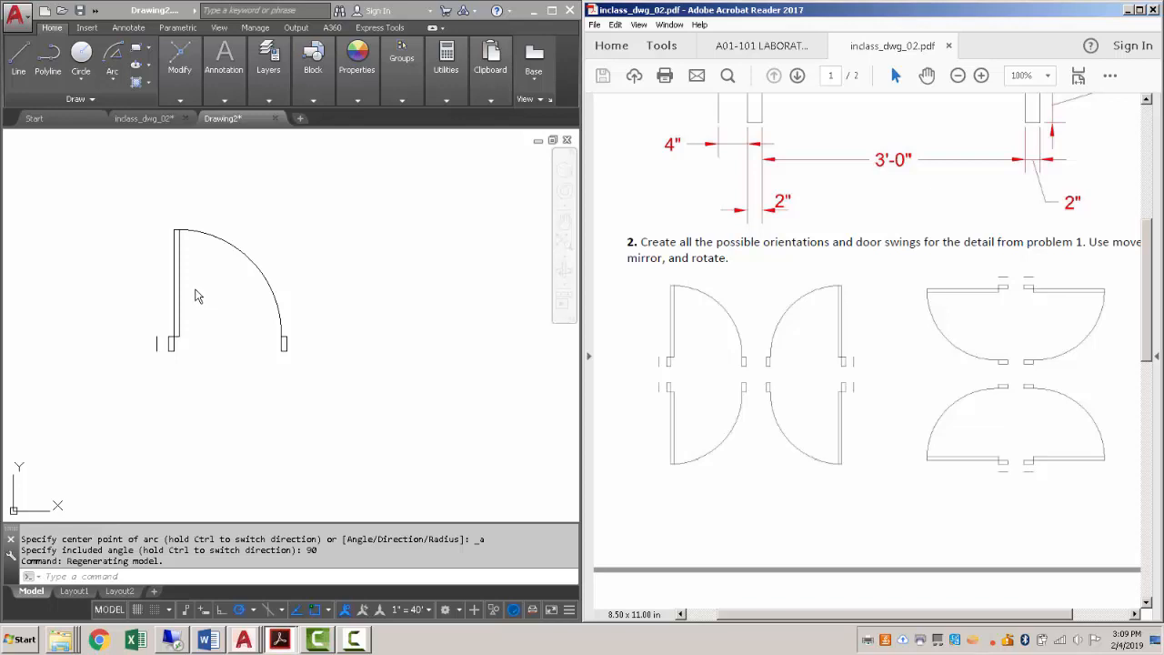
scroll(221, 291, "down", 3)
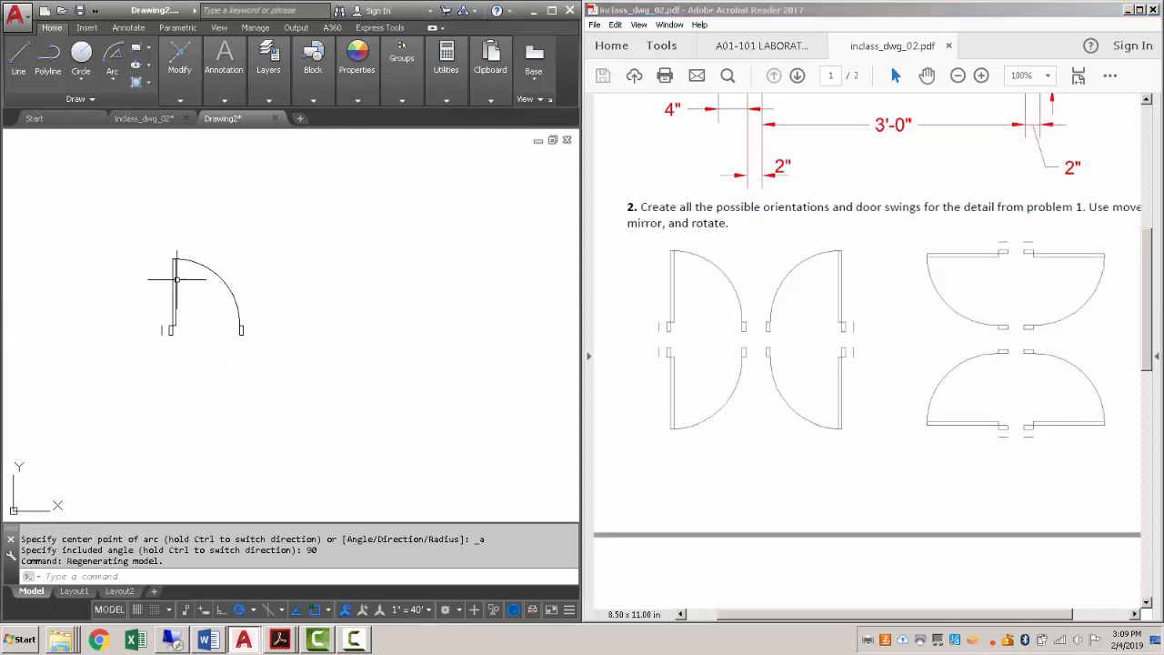
- Maximize the AutoCAD window and move the whole door and frame to the left, based on the lower end of the separate wall line
left_click(553, 10)
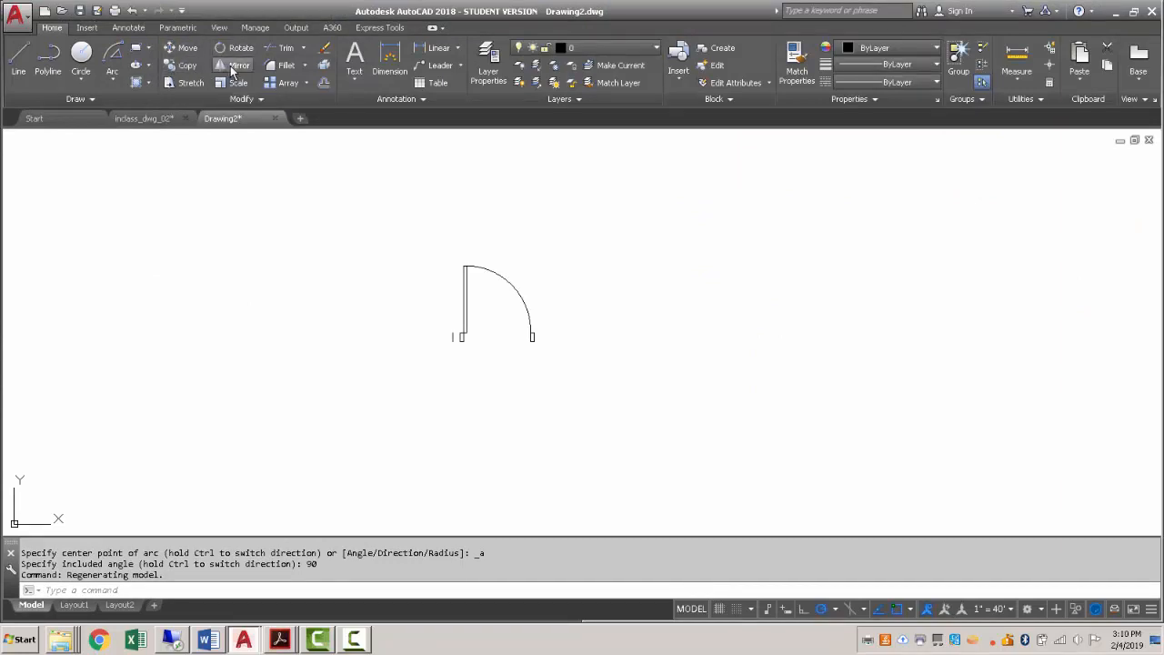
left_click(181, 49)
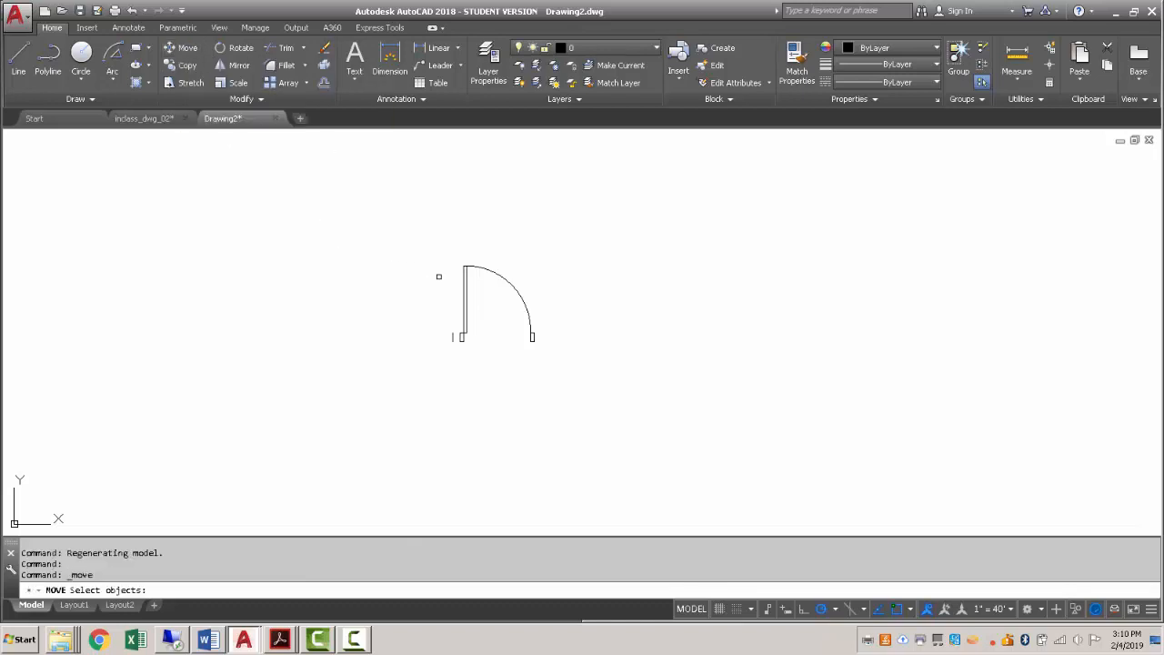
left_click(414, 244)
left_click(571, 382)
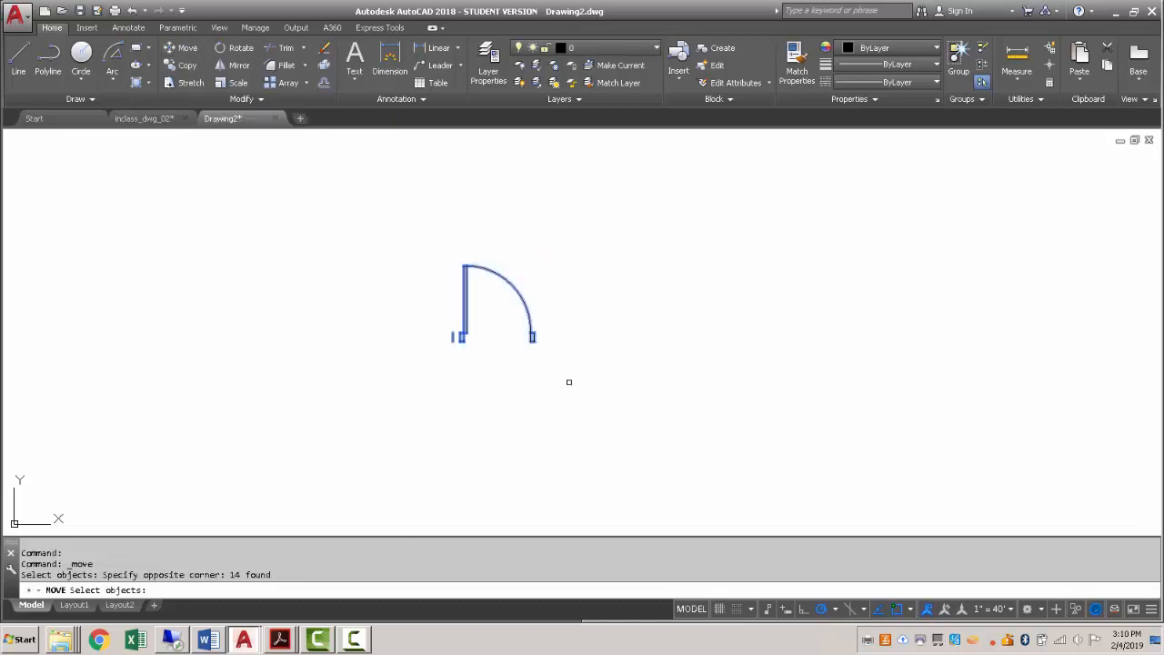
key("Return")
scroll(471, 323, "up", 4)
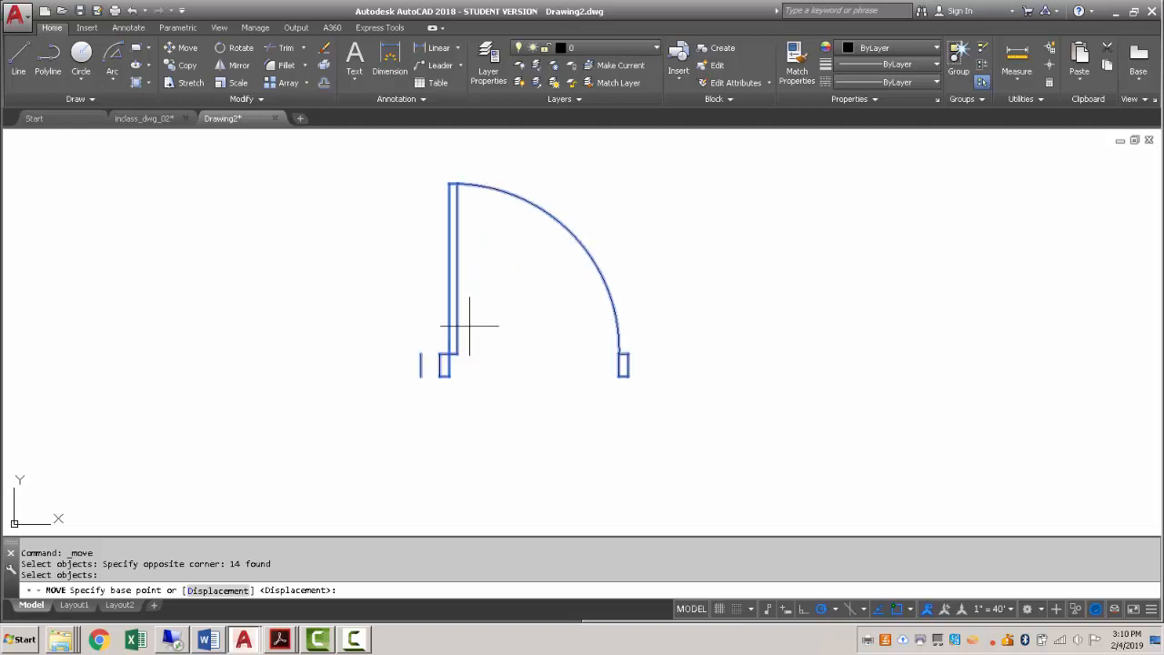
left_click(420, 376)
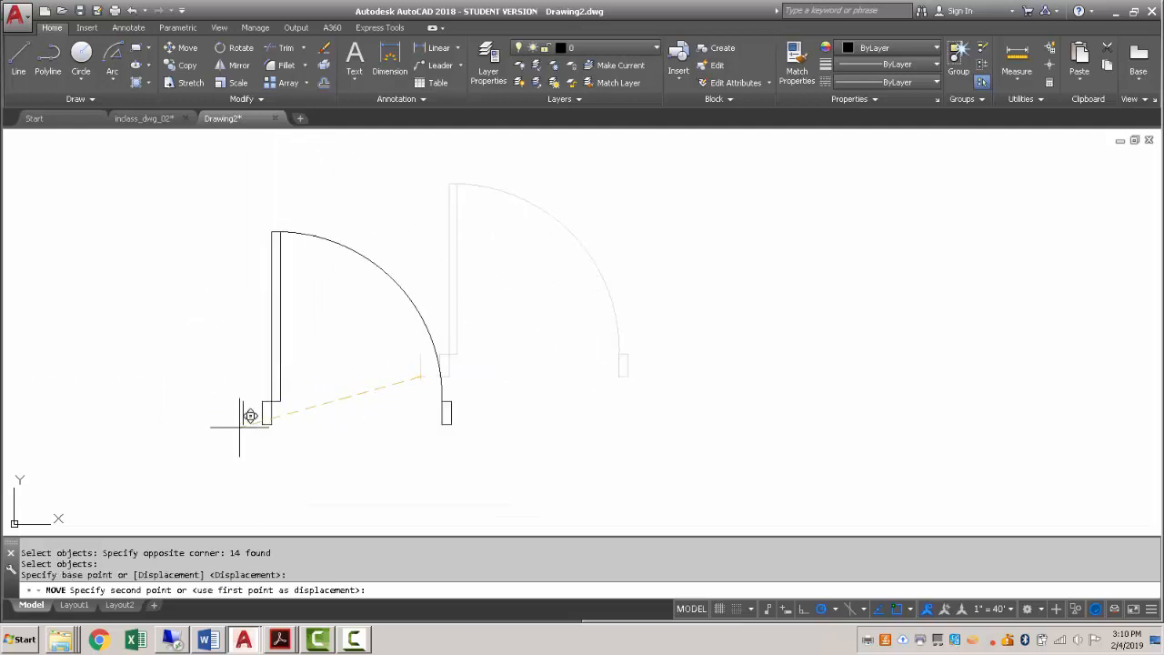
scroll(300, 401, "down", 2)
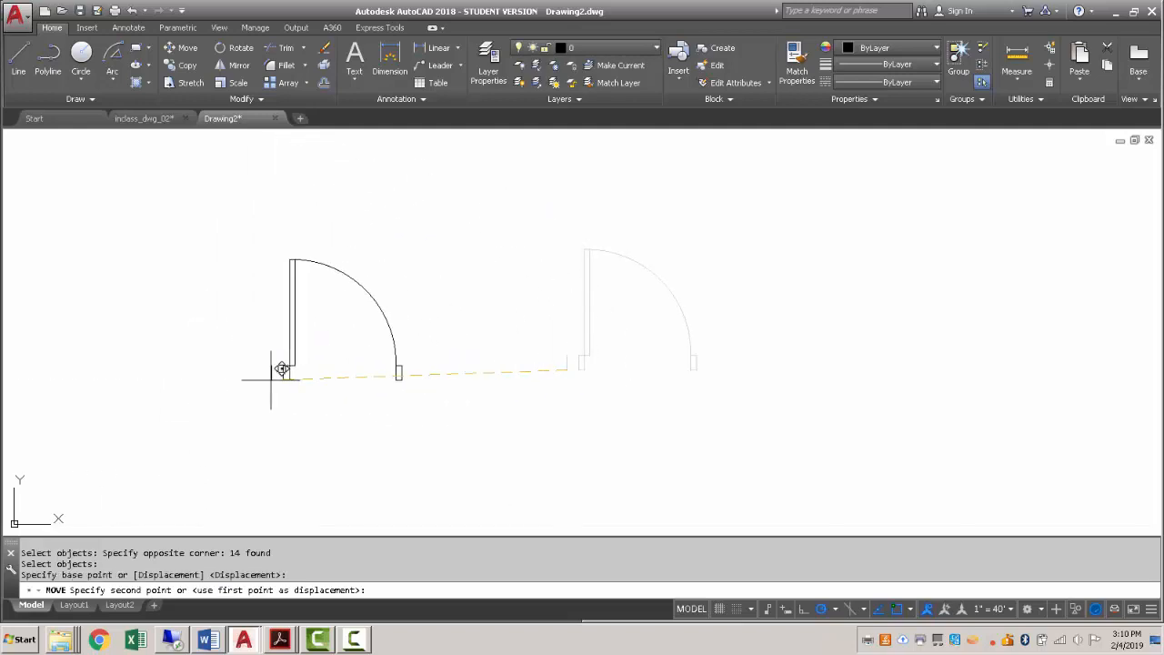
left_click(274, 369)
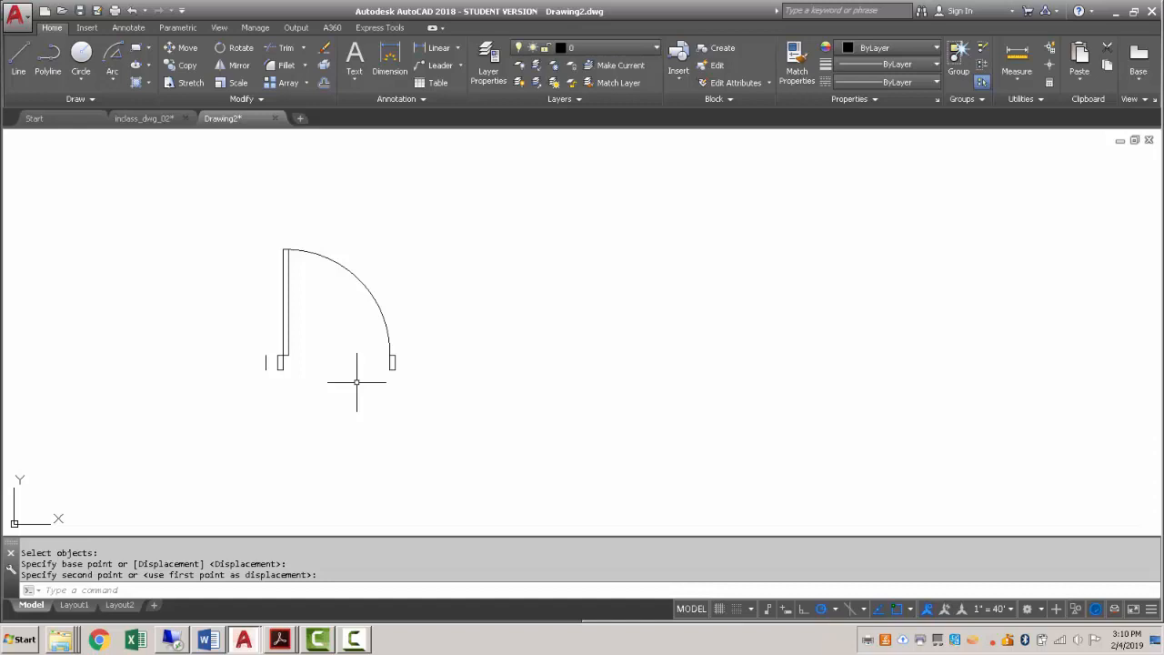
- Copy the whole door and frame up and to the right, based on the lower end of the separate wall line
left_click(182, 67)
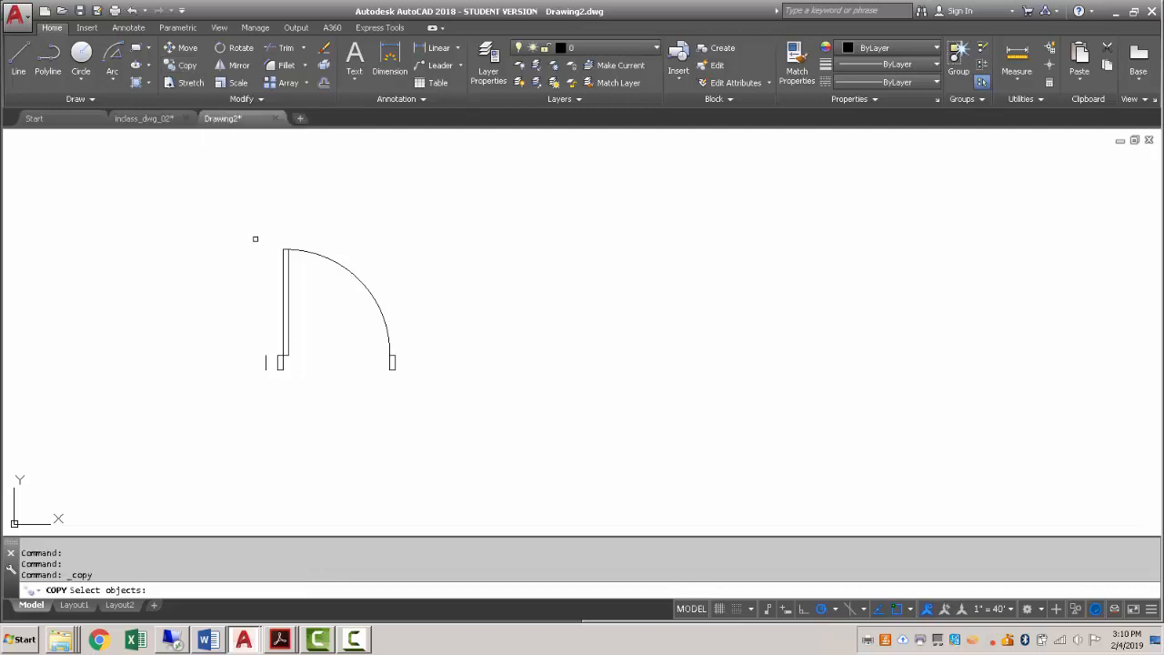
left_click(221, 232)
left_click(442, 410)
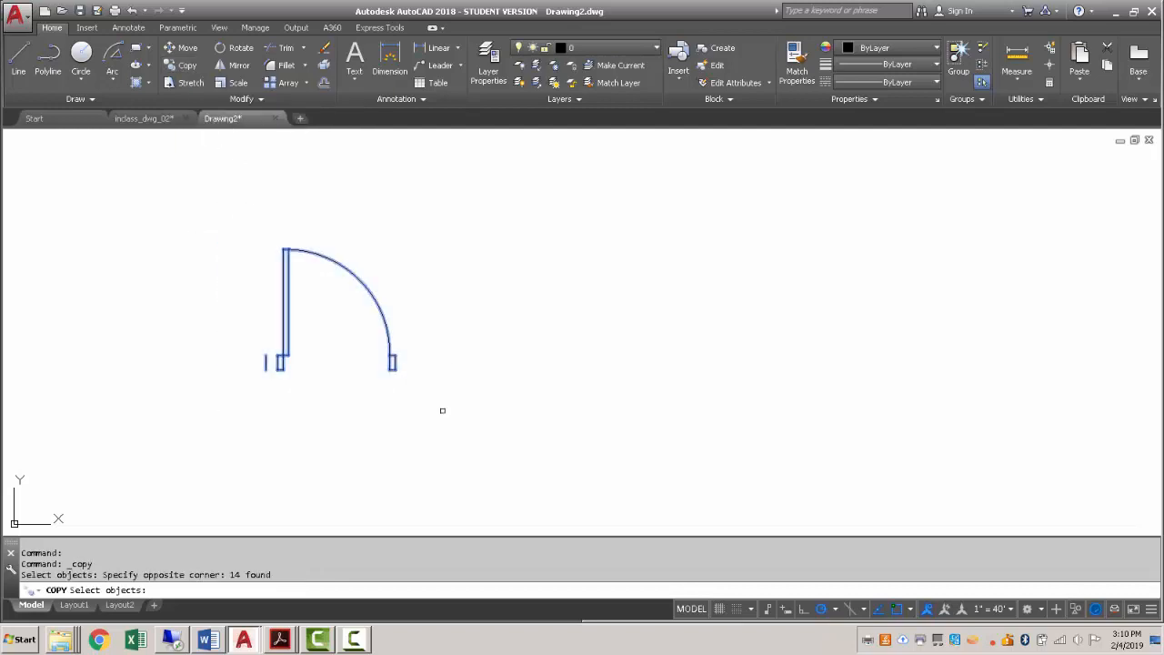
key("Return")
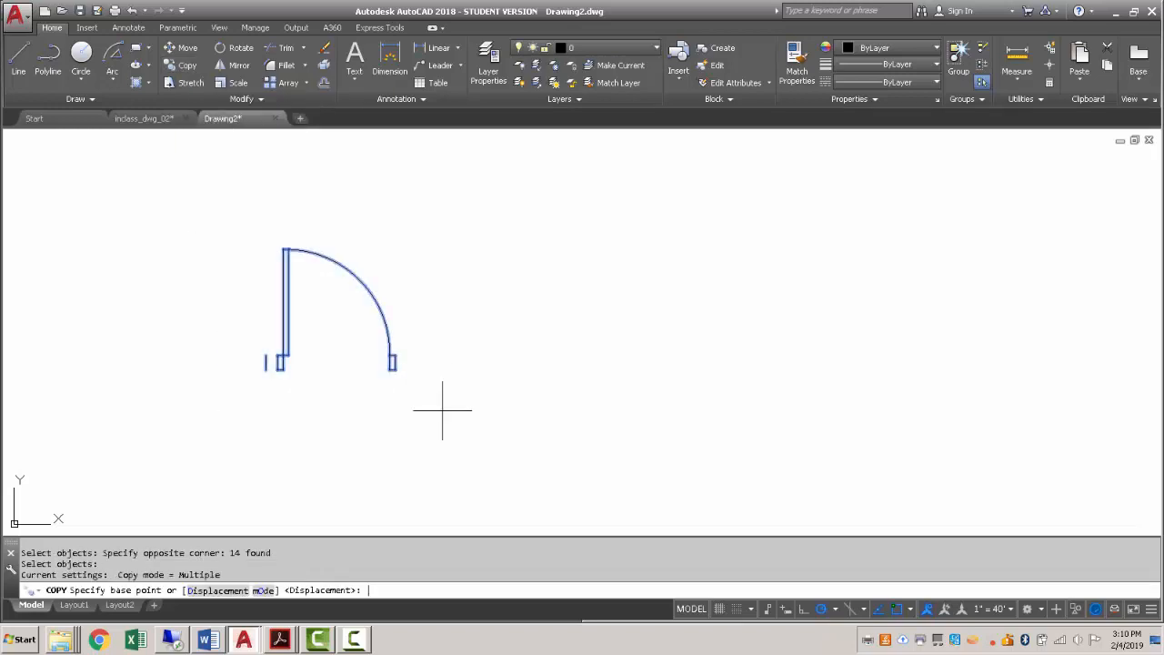
left_click(265, 368)
scroll(266, 369, "down", 2)
left_click(385, 238)
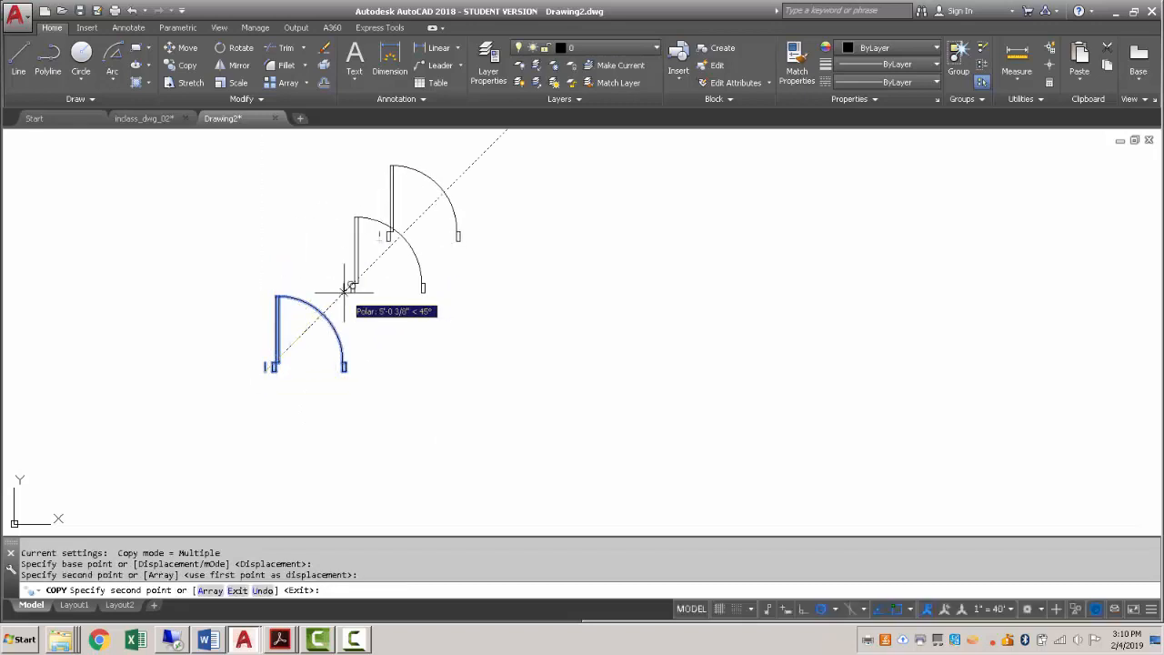
key("Escape")
- Erase the copied door and frame above and to the right of the original
left_click(342, 150)
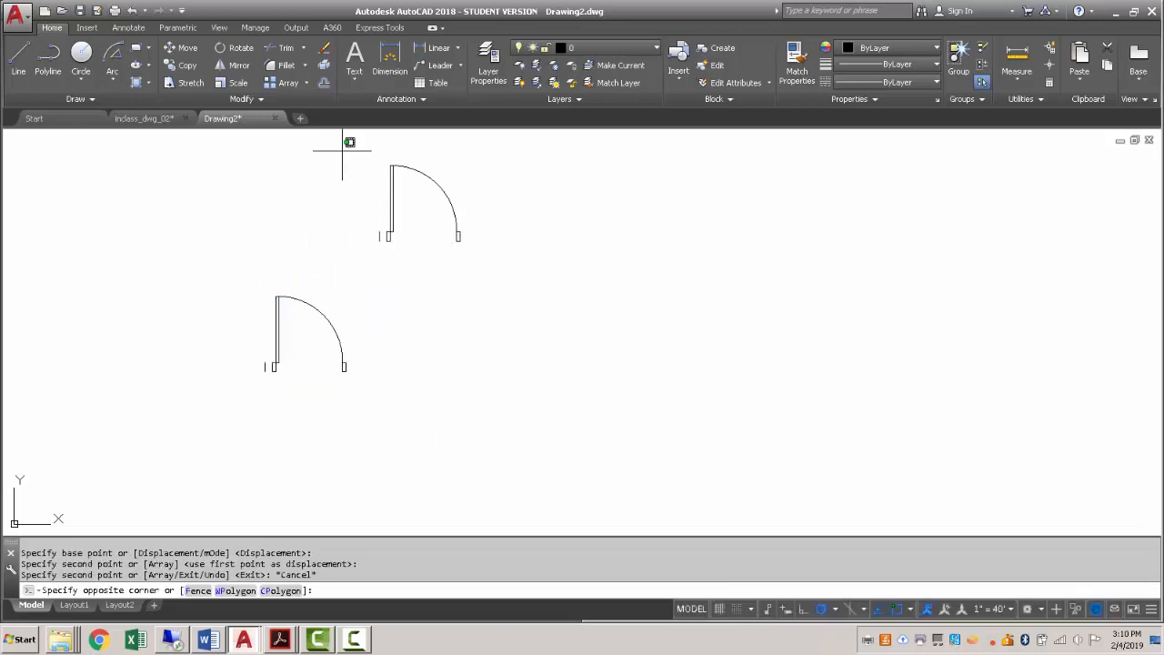
left_click(533, 289)
left_click(324, 51)
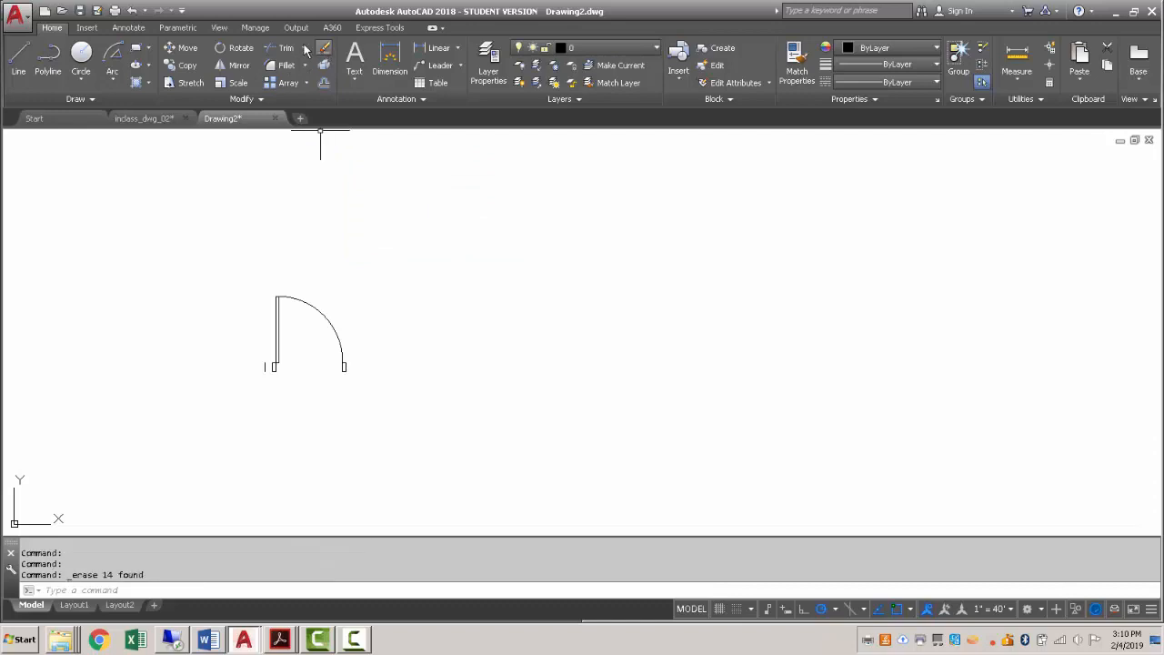
left_click(226, 47)
key("Escape")
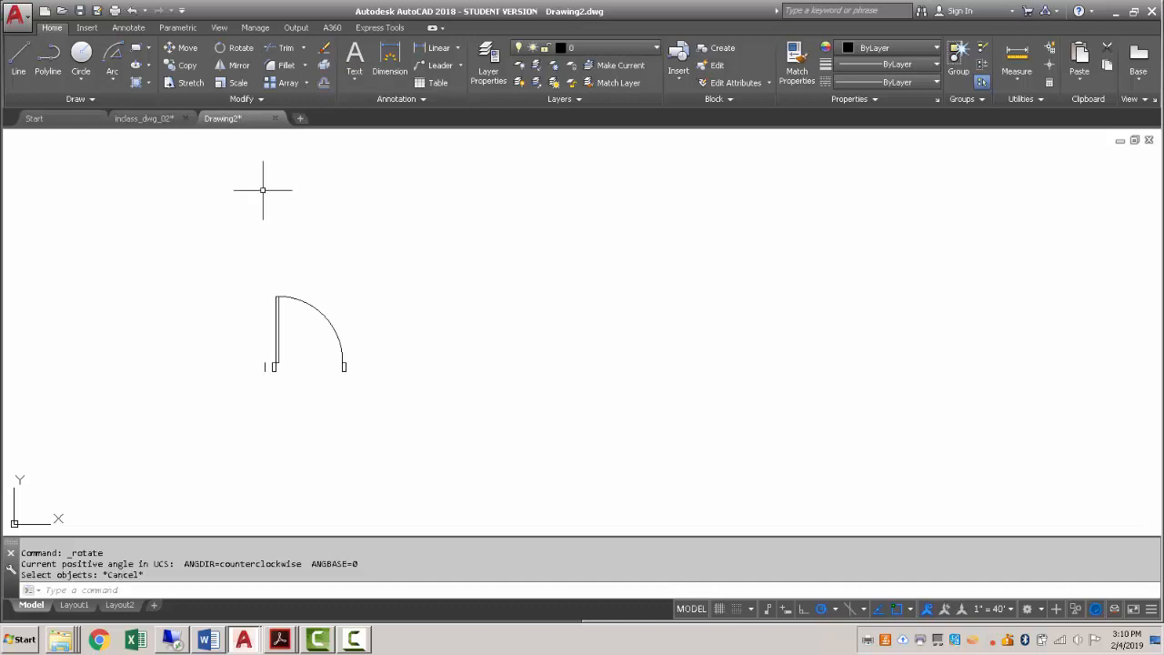
- Copy the whole door and frame from a base point inside the swing to an empty spot above and right of the original
left_click(191, 67)
left_click(226, 257)
left_click(410, 444)
key("Return")
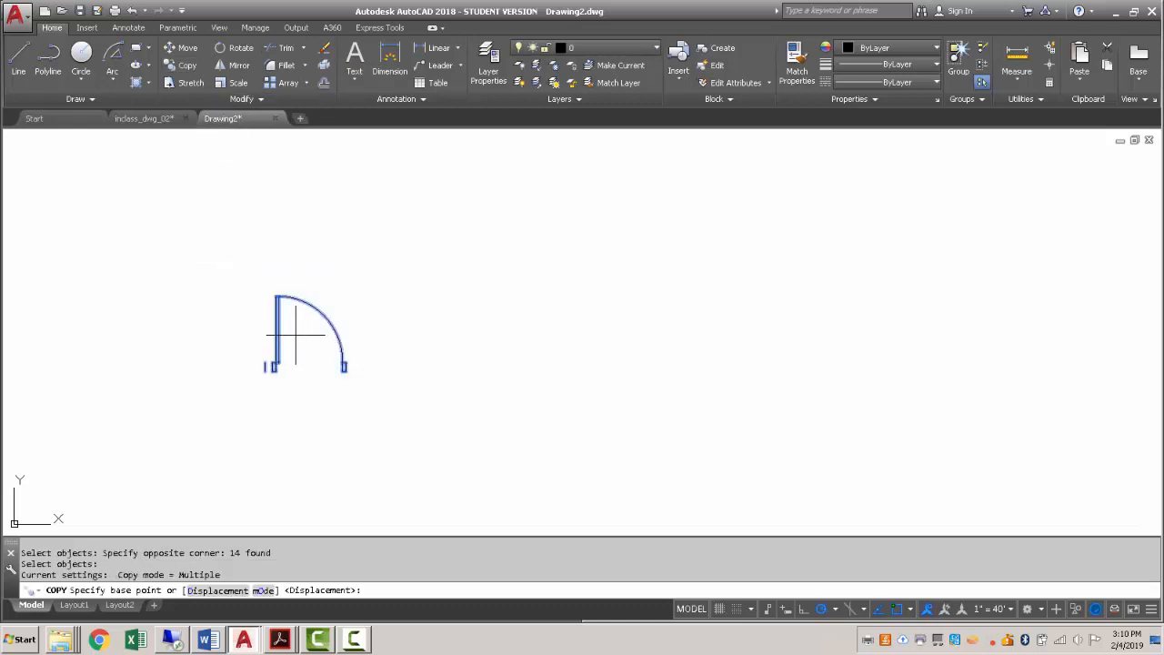
left_click(302, 332)
left_click(451, 236)
key("Escape")
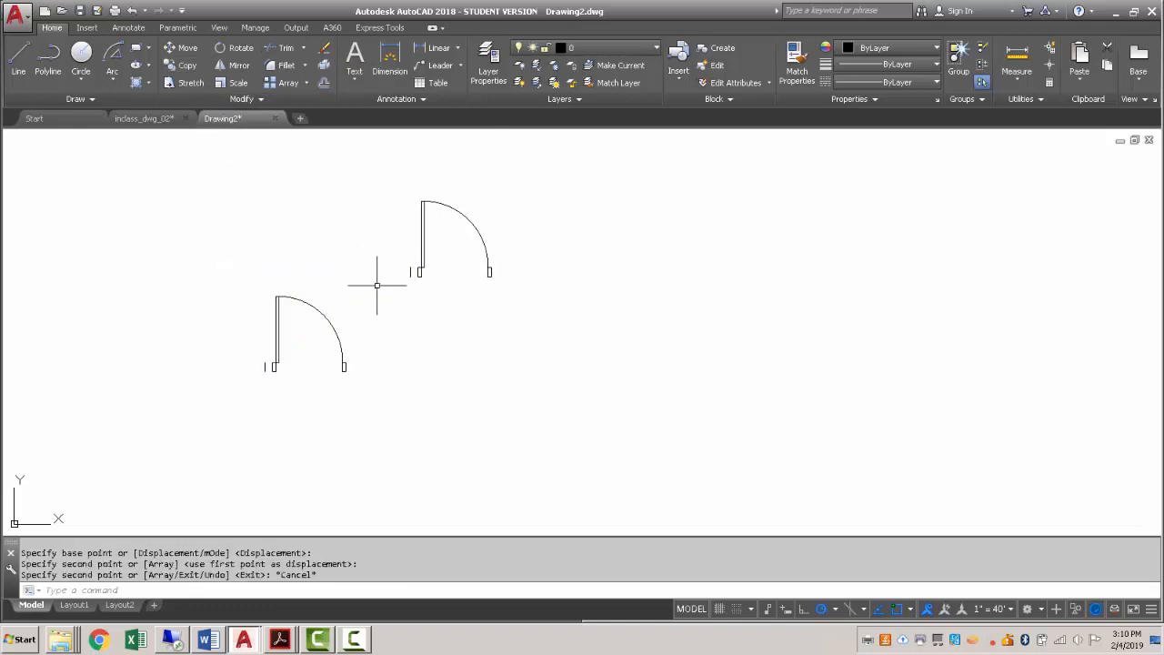
- Rotate the copied door and frame 45 degrees about the lower end of its separate wall line
left_click(234, 51)
left_click(372, 181)
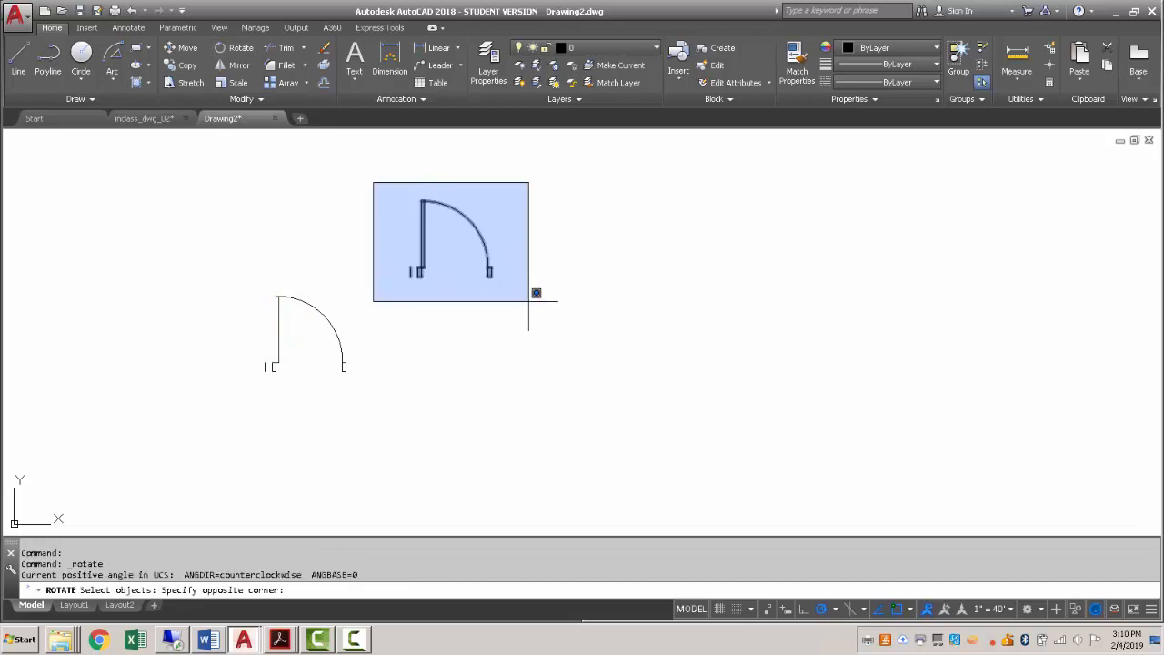
left_click(533, 304)
key("Return")
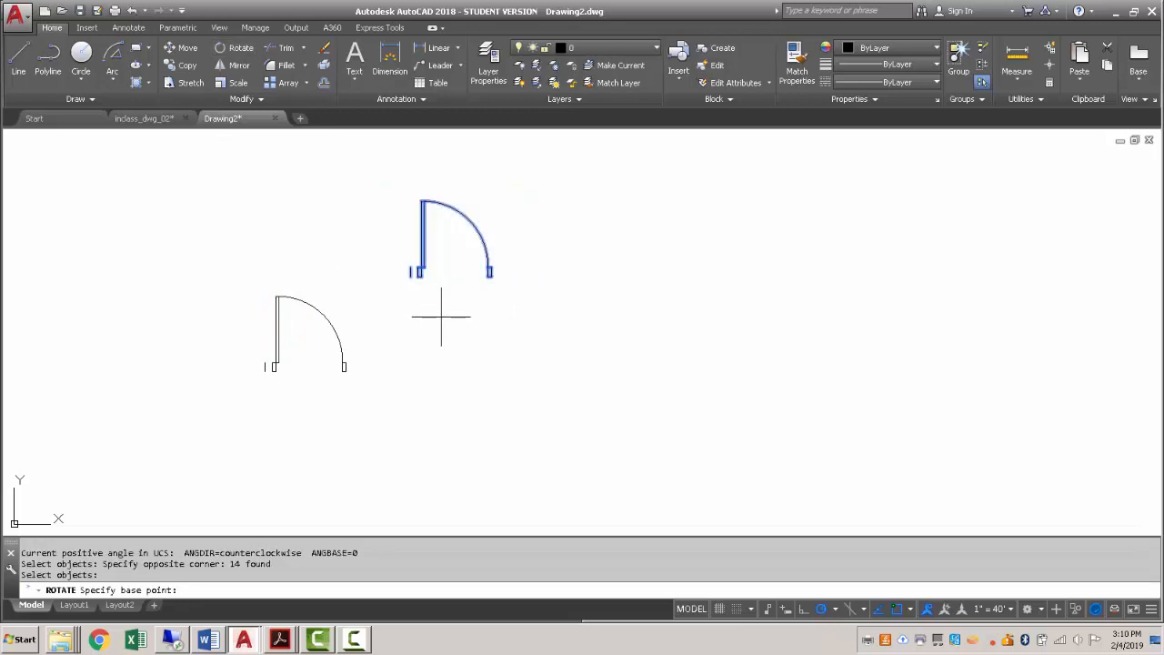
scroll(404, 268, "up", 2)
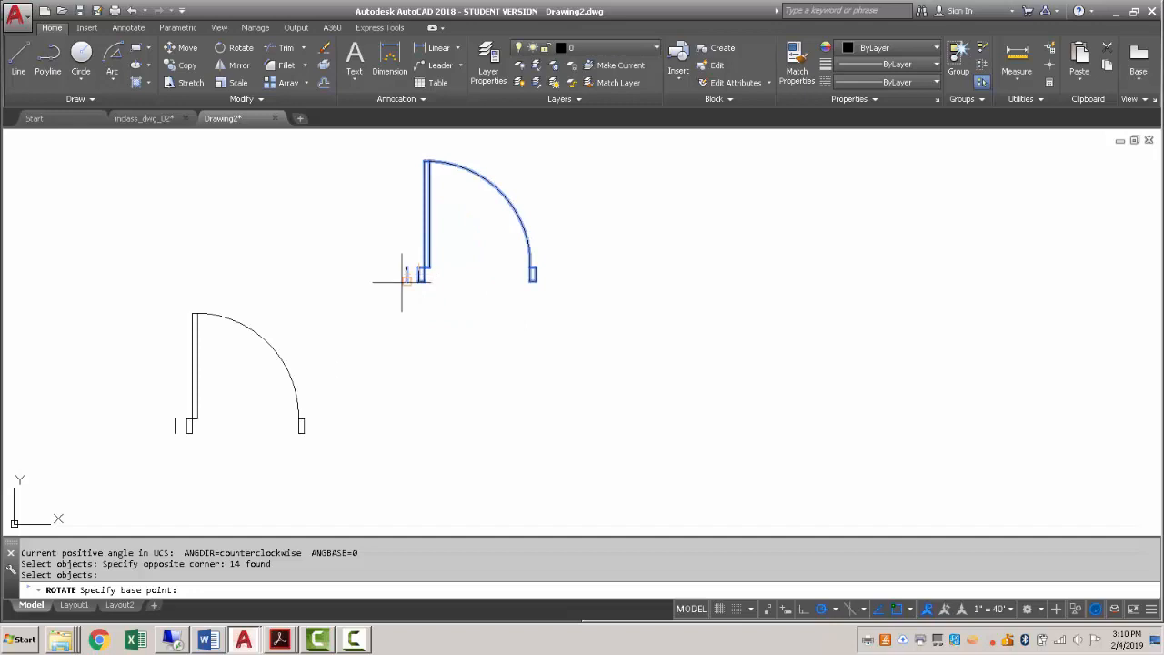
left_click(405, 278)
scroll(471, 335, "down", 2)
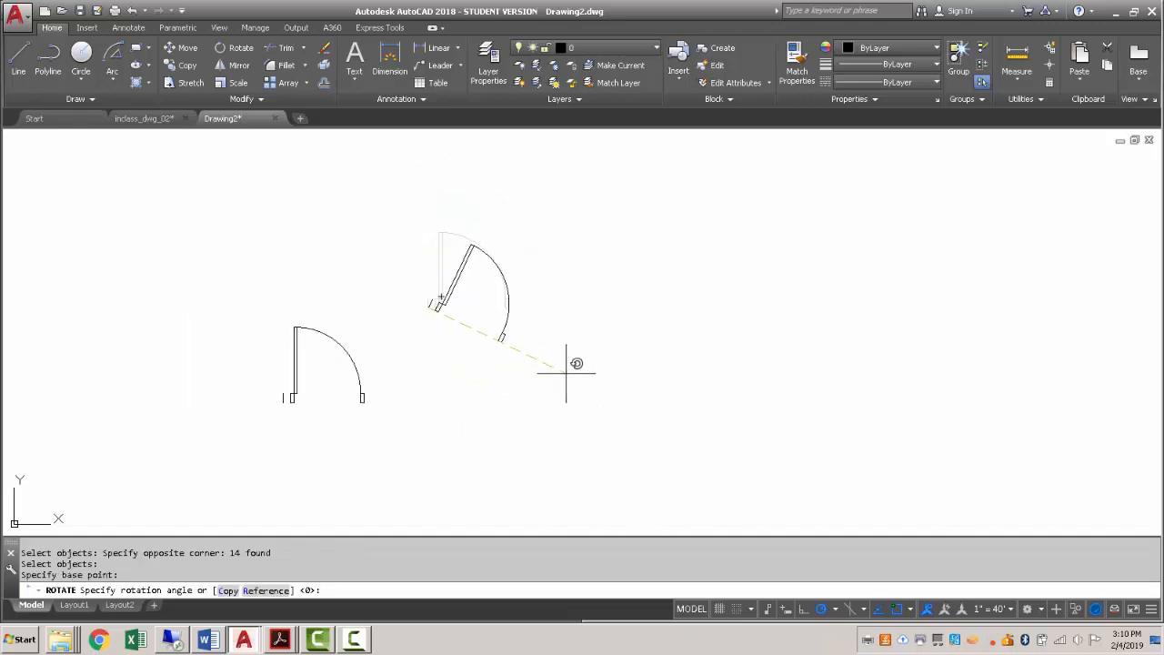
type("45")
key("Return")
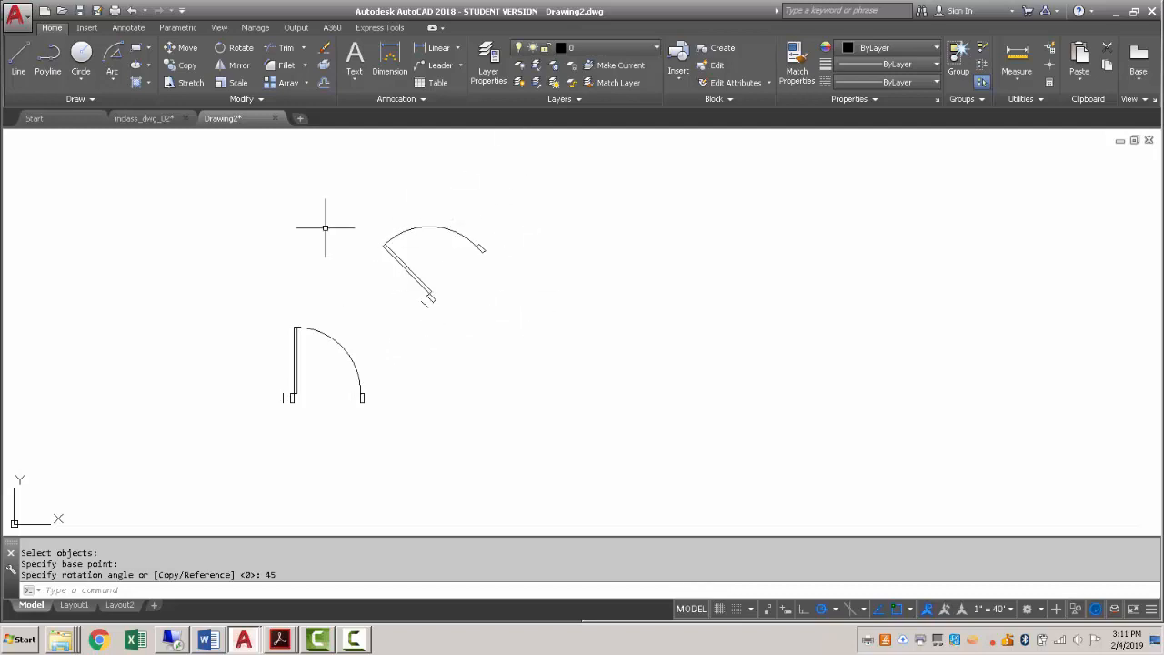
- Mirror the rotated door and frame across a vertical line on its open side, keeping the source objects
left_click(232, 66)
left_click(543, 322)
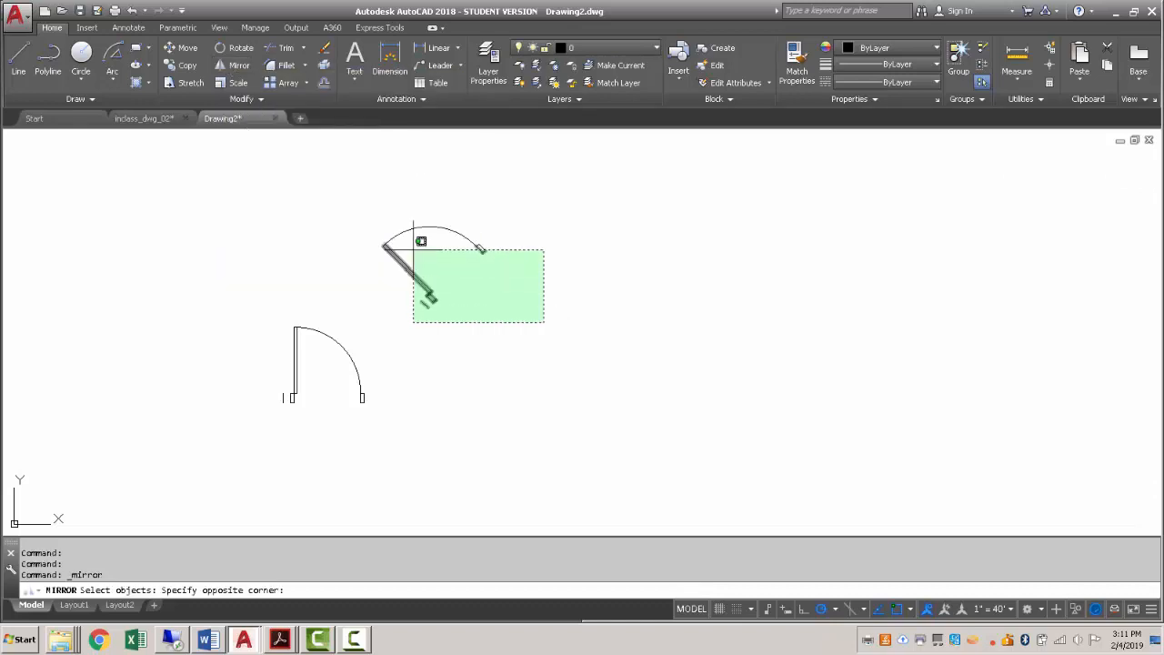
left_click(361, 195)
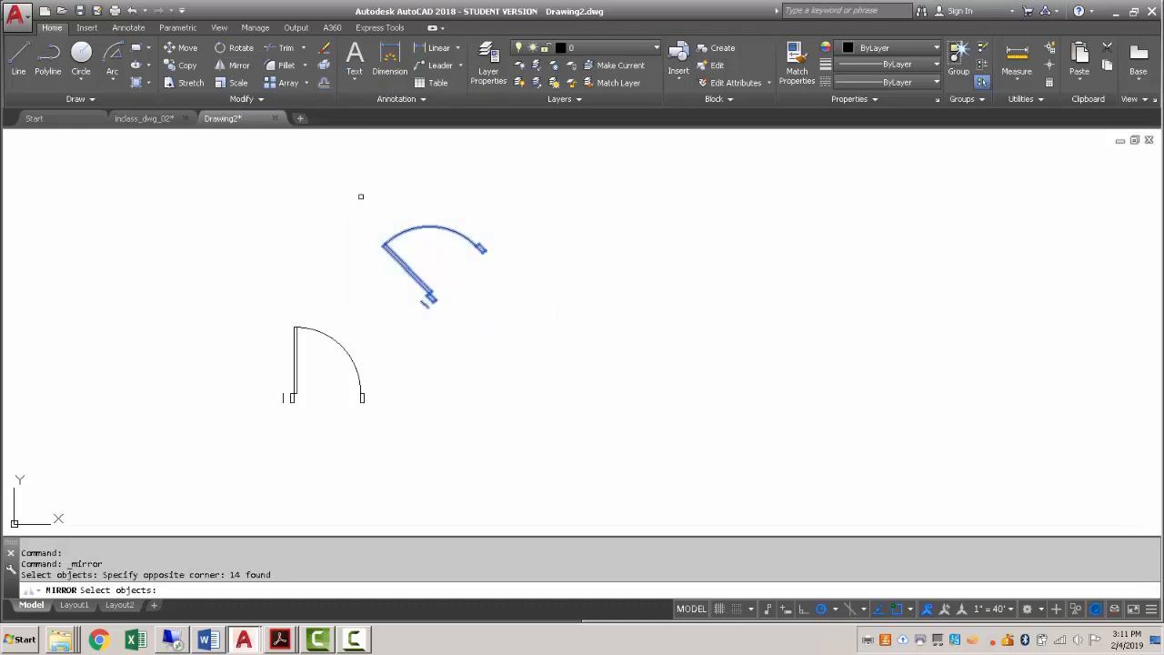
key("Return")
left_click(546, 335)
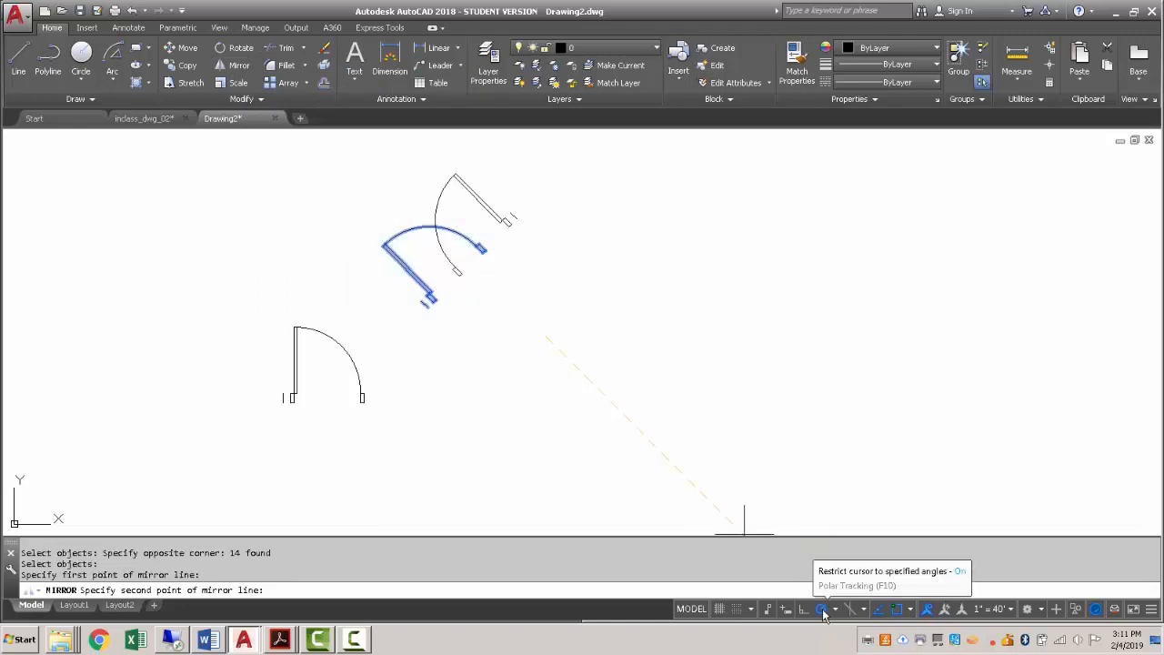
left_click(546, 189)
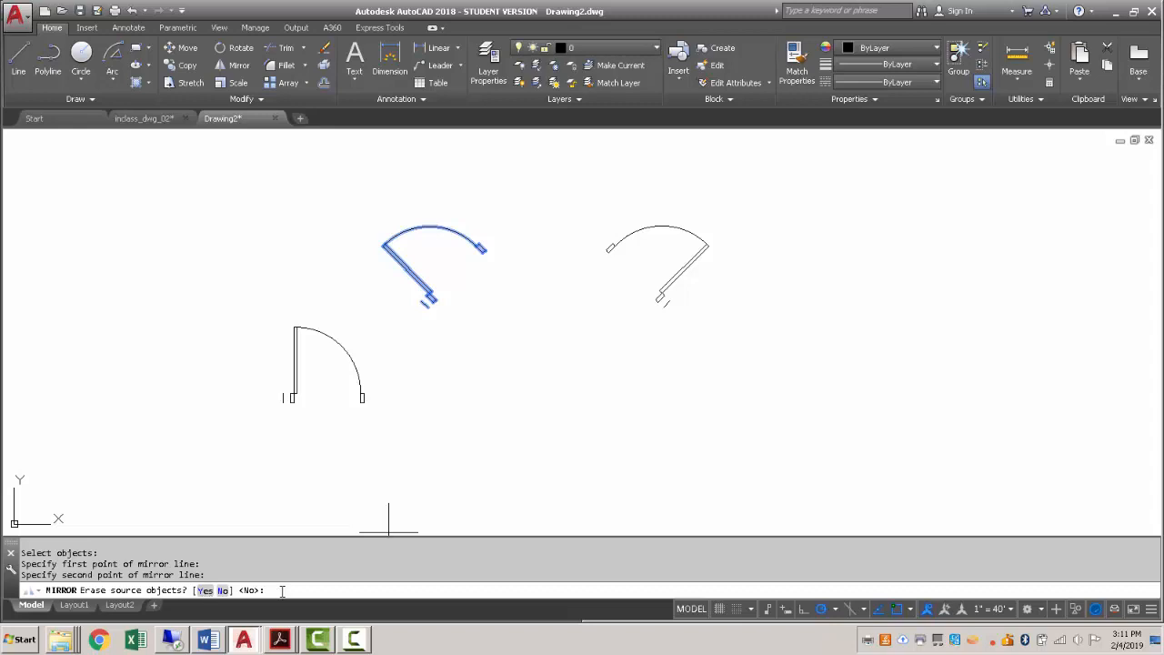
key("Return")
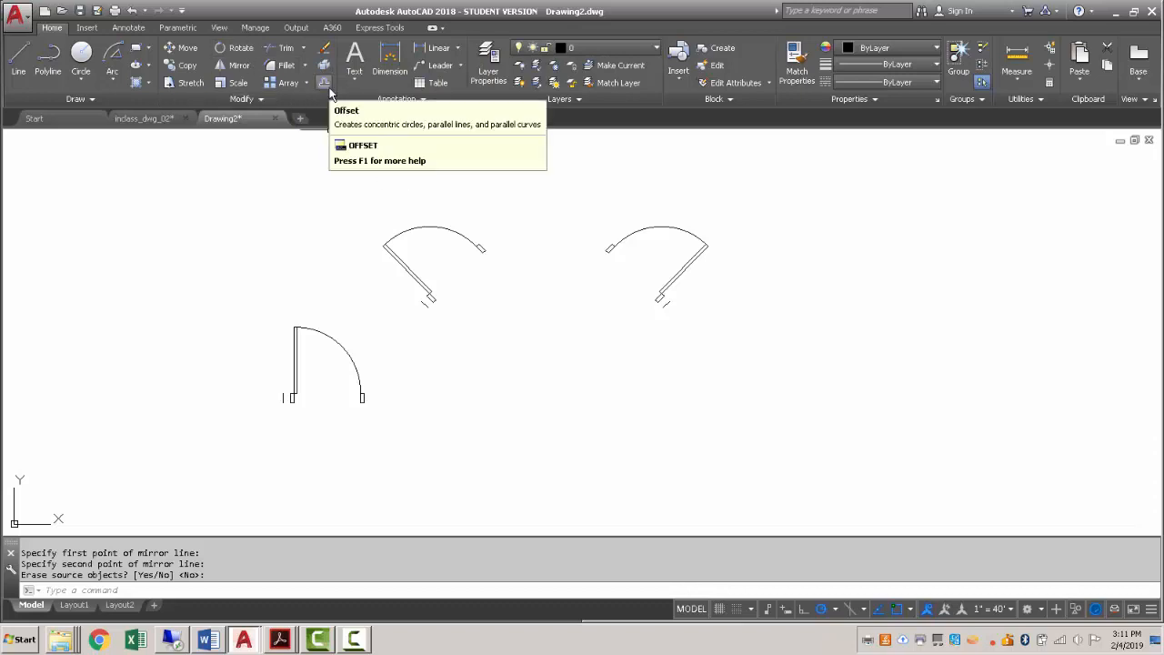
- Erase both angled doors and frames, leaving only the original upright door
left_click(362, 204)
left_click(734, 334)
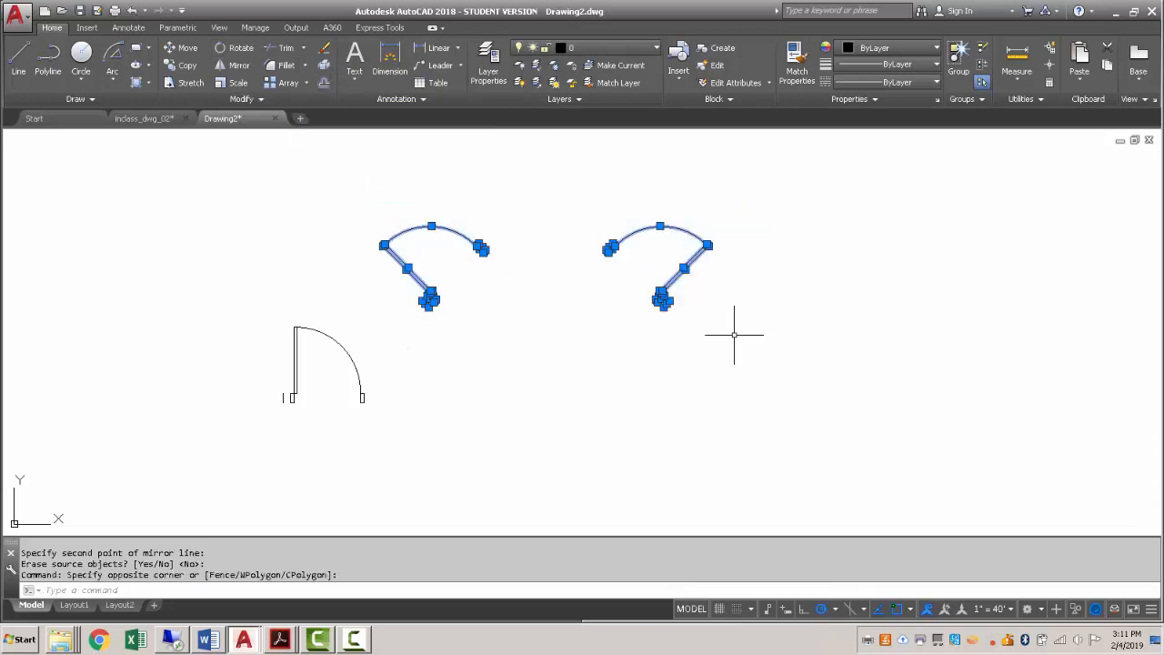
key("Delete")
- Mirror the original door and frame across a vertical line just right of its right jamb, keeping the source objects
mouse_move(376, 338)
middle_mouse_down()
mouse_move(403, 331)
mouse_move(402, 284)
middle_mouse_up()
scroll(351, 307, "up", 4)
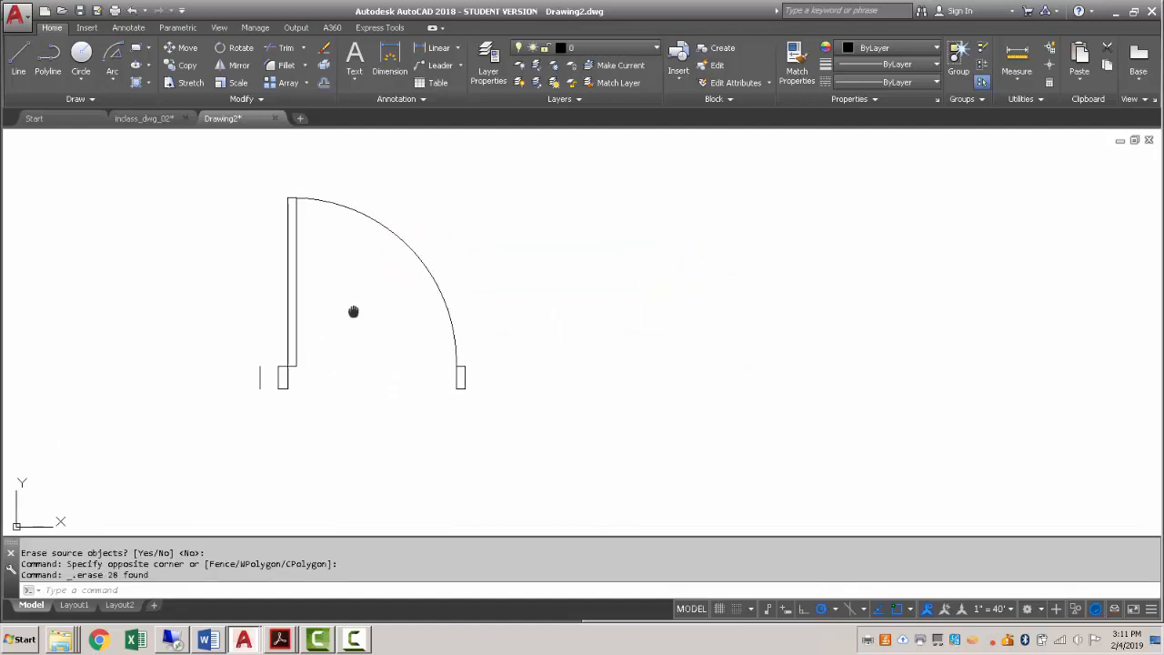
left_click(238, 66)
left_click(213, 190)
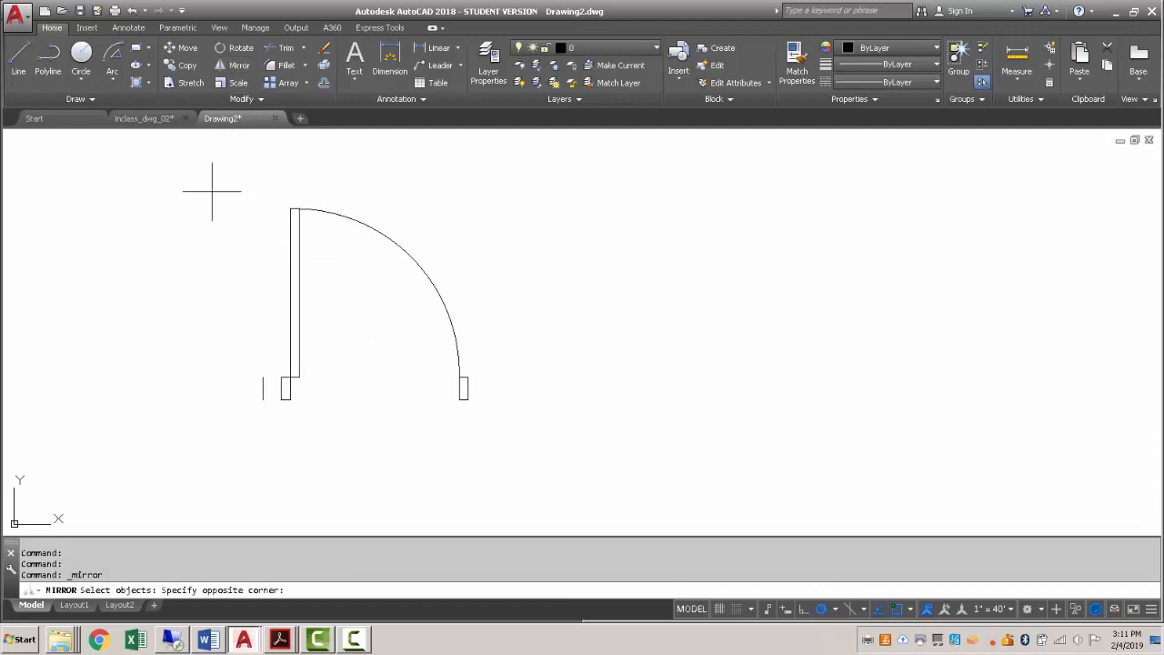
left_click(521, 447)
key("Return")
left_click(502, 428)
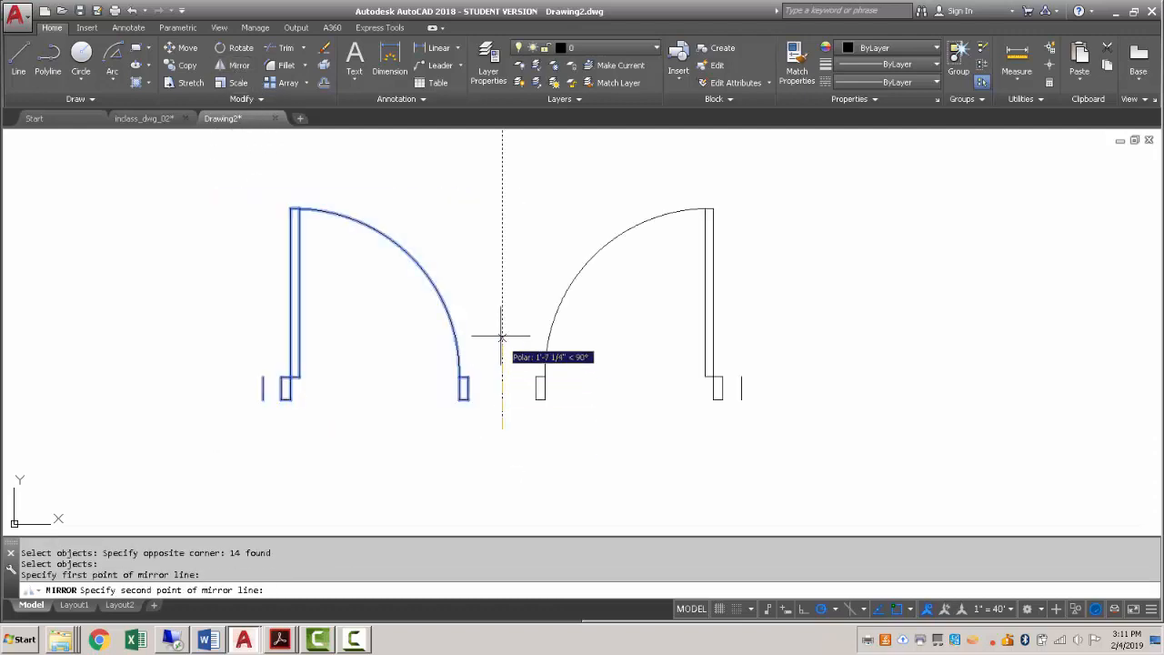
left_click(500, 327)
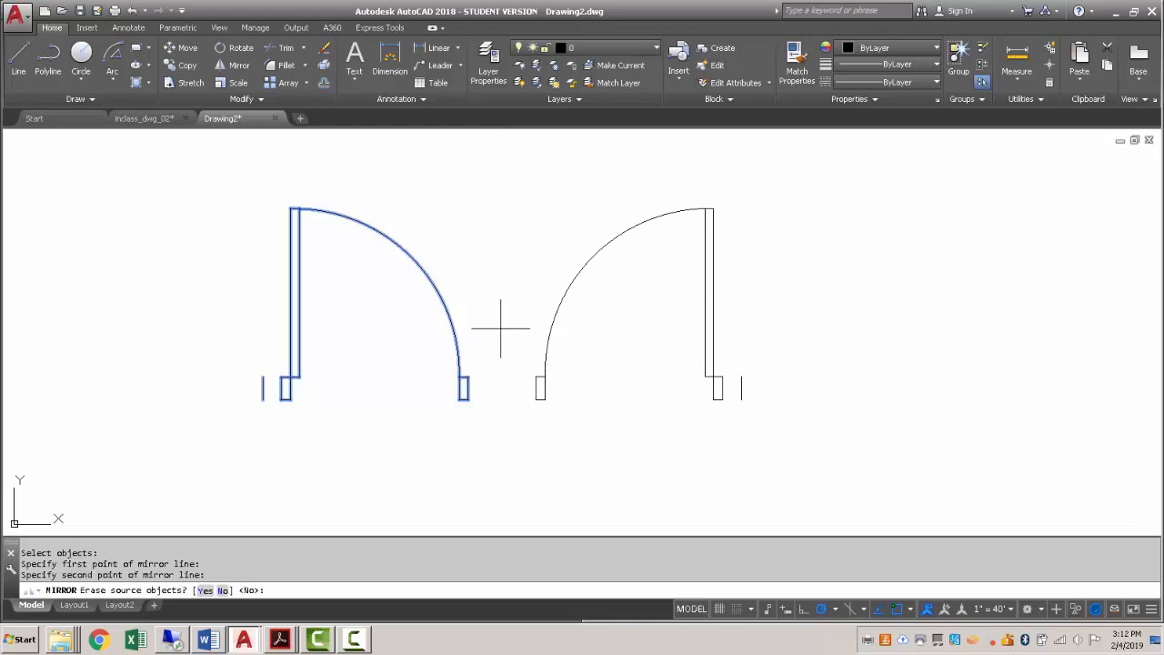
key("Return")
- Mirror both doors and frames across a horizontal line just below their jambs, keeping the source objects
scroll(496, 327, "down", 1)
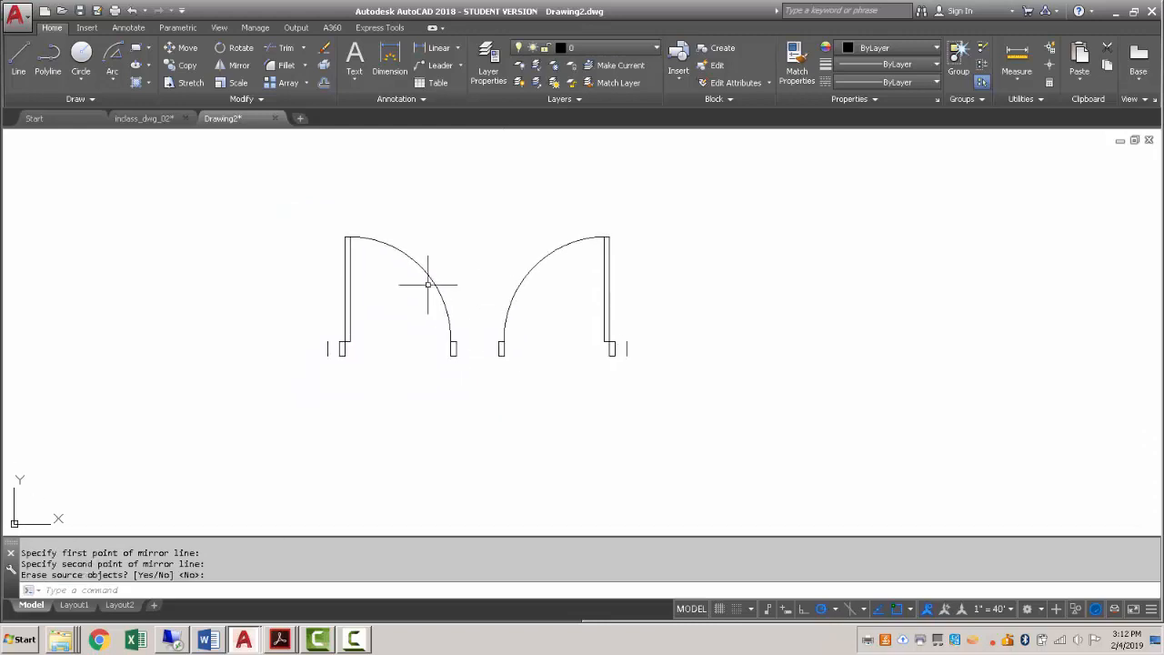
key("Return")
left_click(233, 195)
left_click(680, 410)
key("Return")
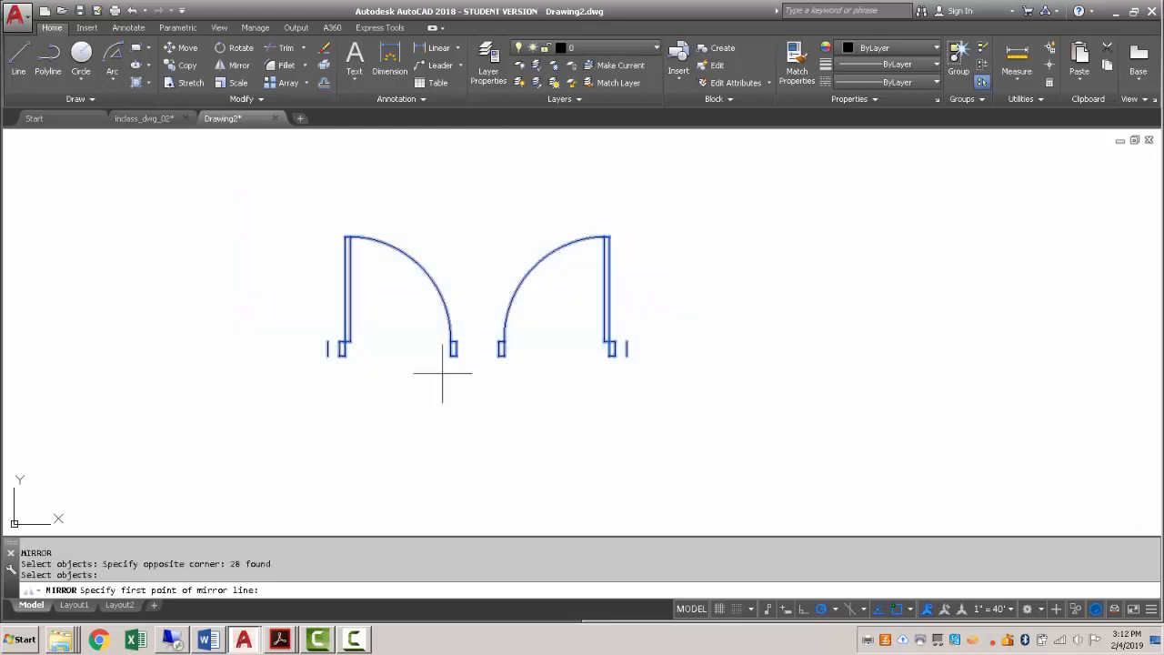
left_click(442, 369)
left_click(533, 370)
key("Return")
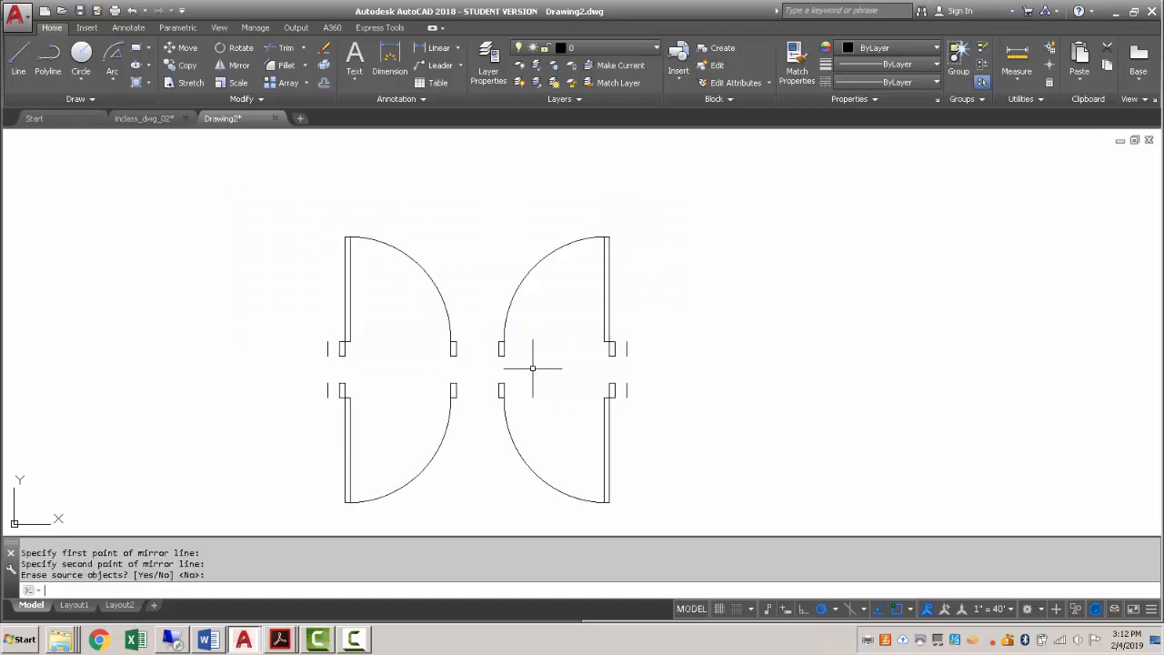
- Copy all four doors and frames horizontally to the right, using the centre between them as base point
middle_click_drag(536, 364, 485, 317)
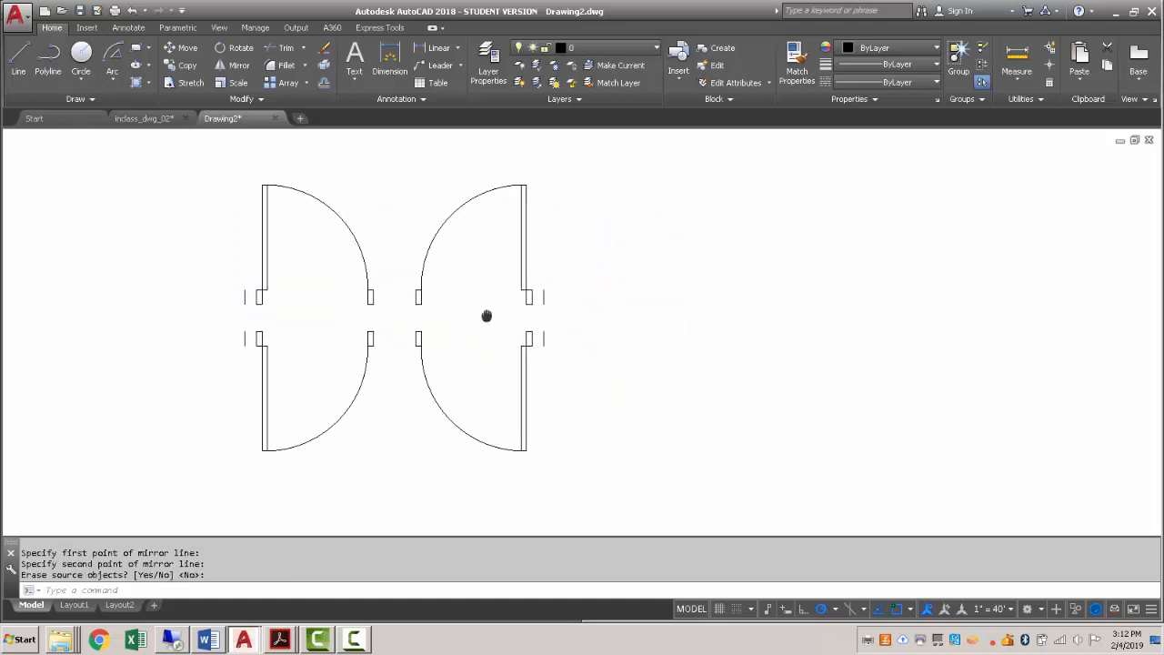
left_click(180, 65)
left_click(194, 172)
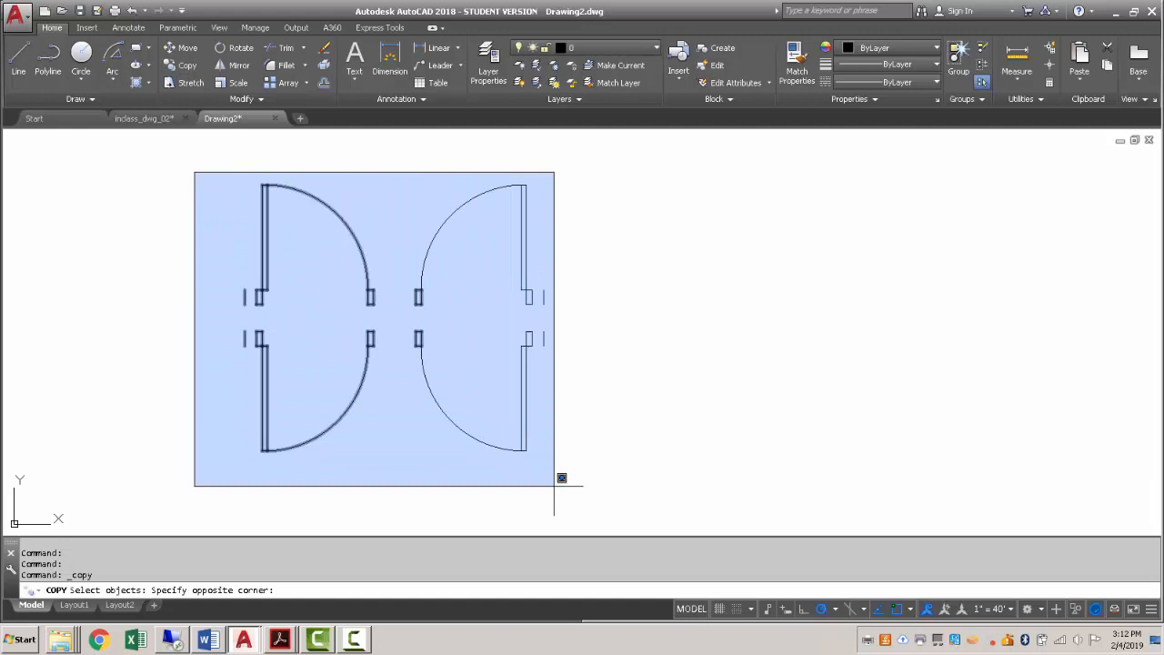
left_click(620, 489)
key("Return")
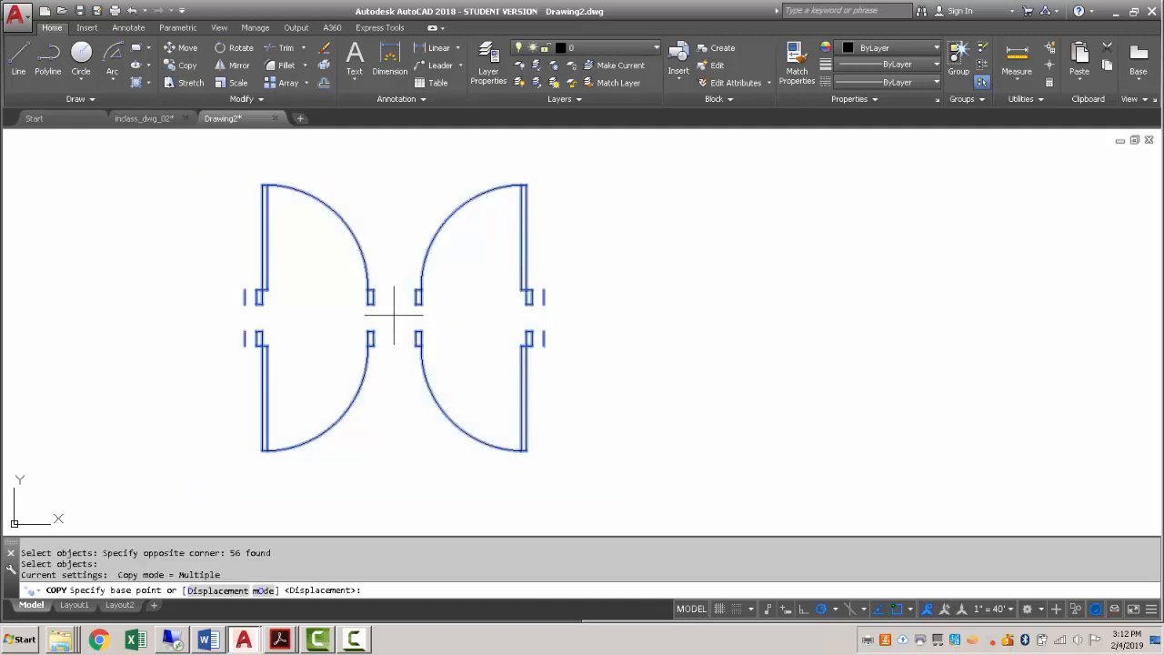
left_click(394, 317)
scroll(395, 315, "down", 2)
middle_click_drag(696, 318, 519, 319)
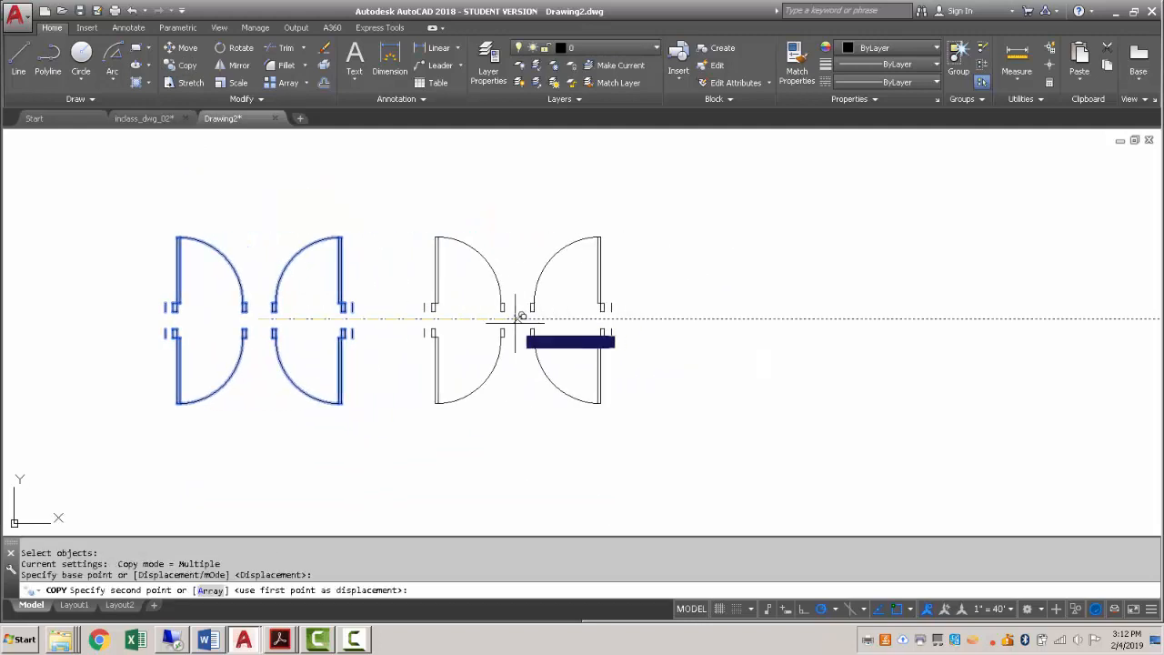
left_click(505, 319)
key("Escape")
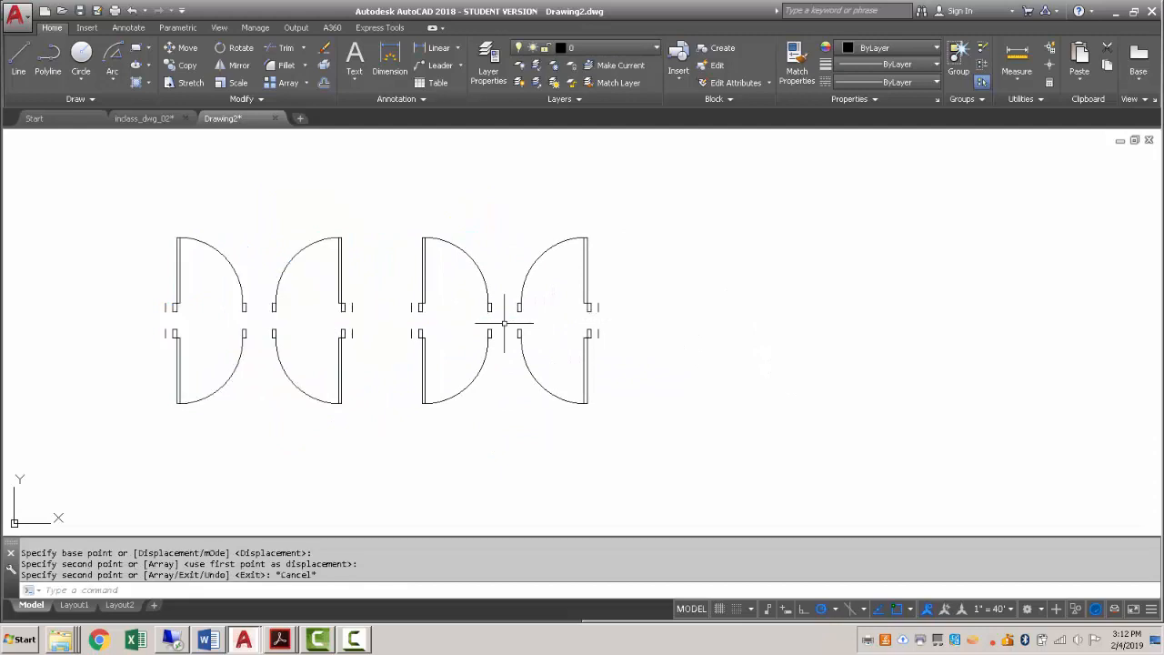
- Rotate the copied group of four doors 90 degrees about its centre
left_click(225, 51)
left_click(388, 220)
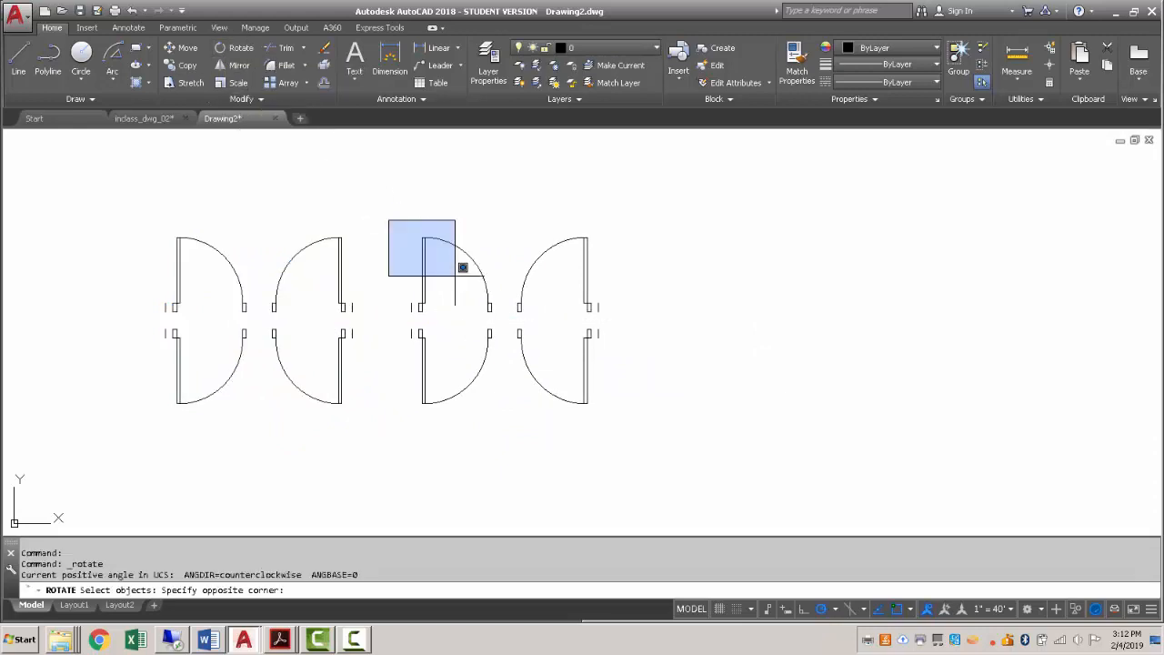
left_click(650, 439)
key("Return")
scroll(532, 325, "up", 2)
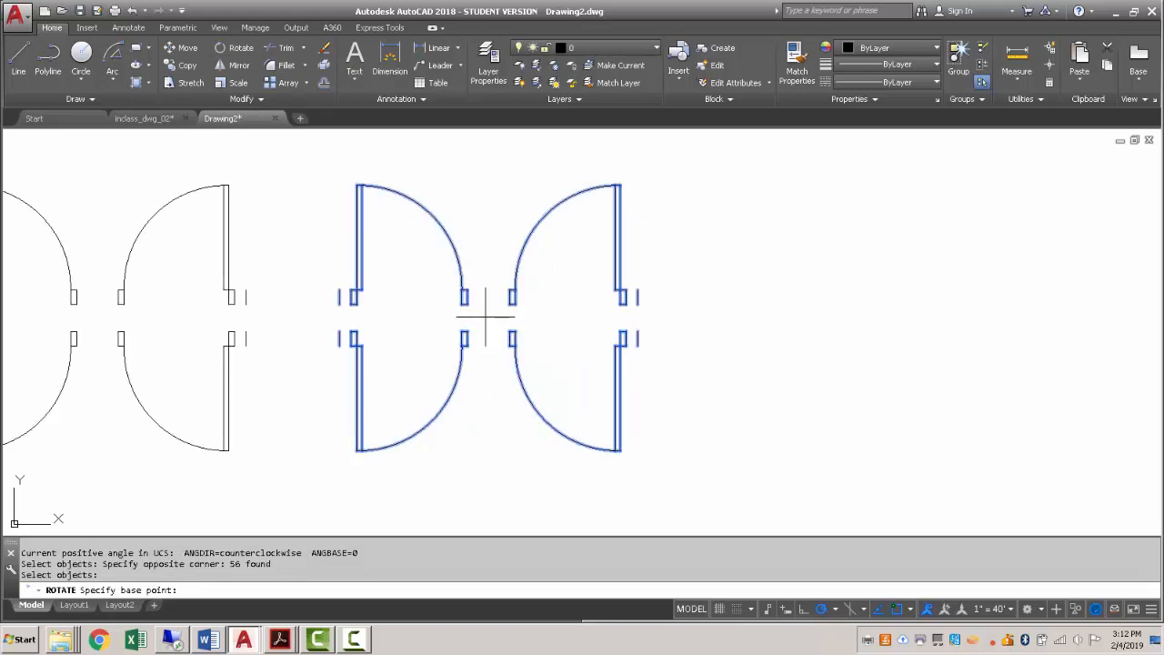
left_click(486, 319)
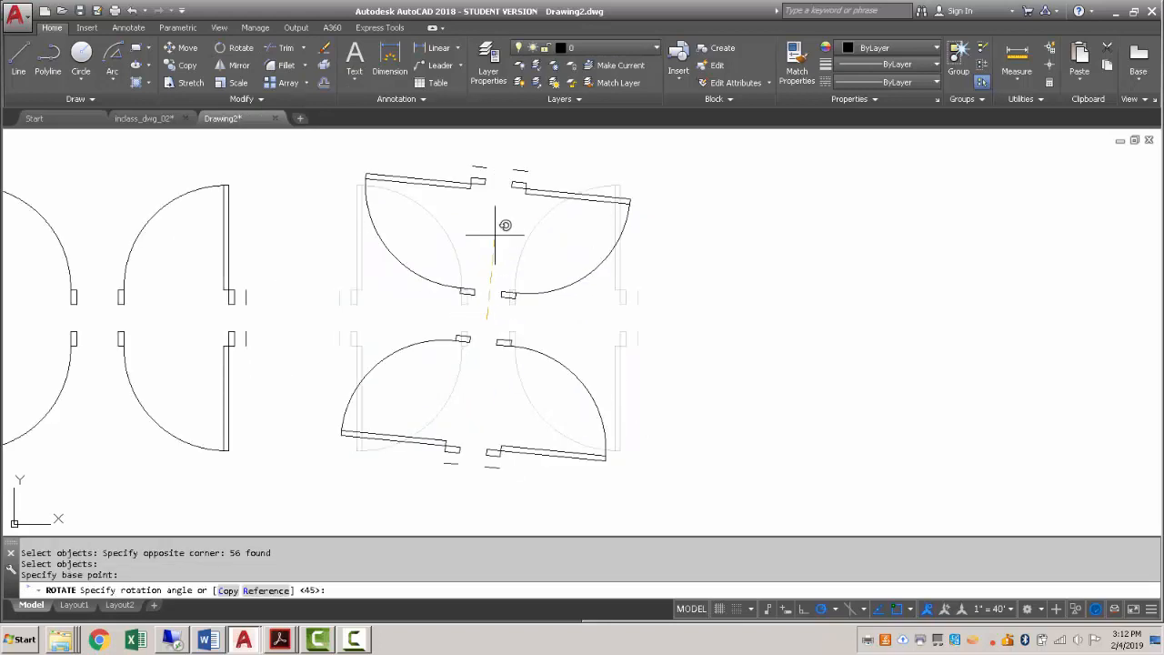
key("Return")
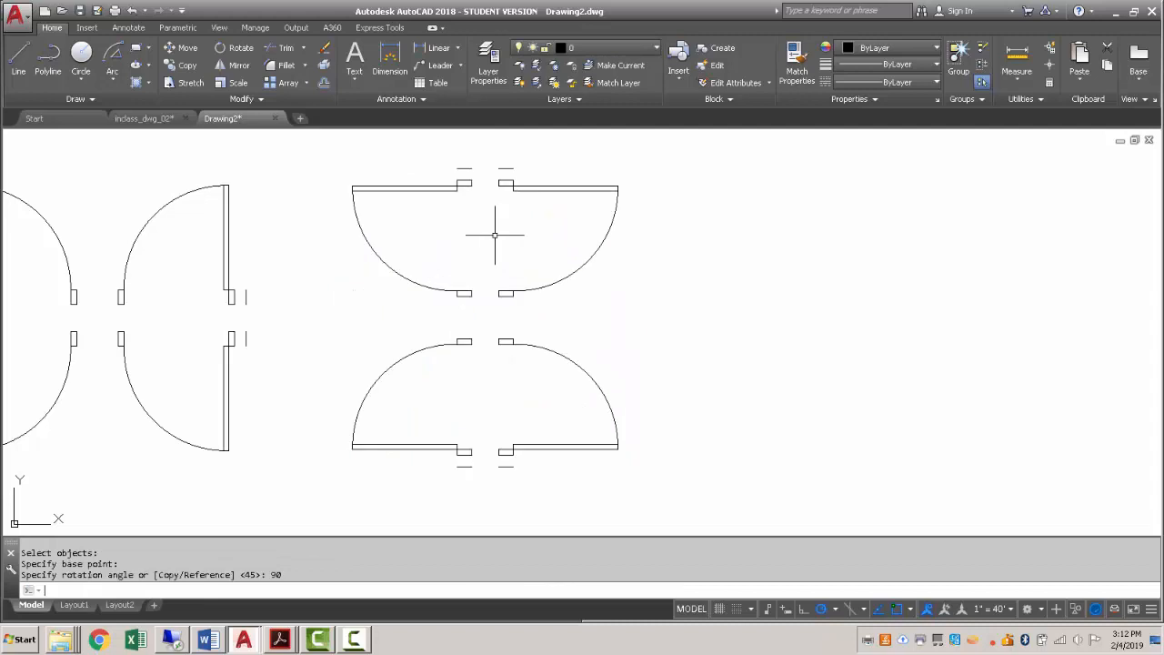
- Copy the rotated group's upper-left door to empty space far upper left, based on the right end of its separate wall line
scroll(442, 260, "down", 3)
middle_click_drag(432, 286, 480, 291)
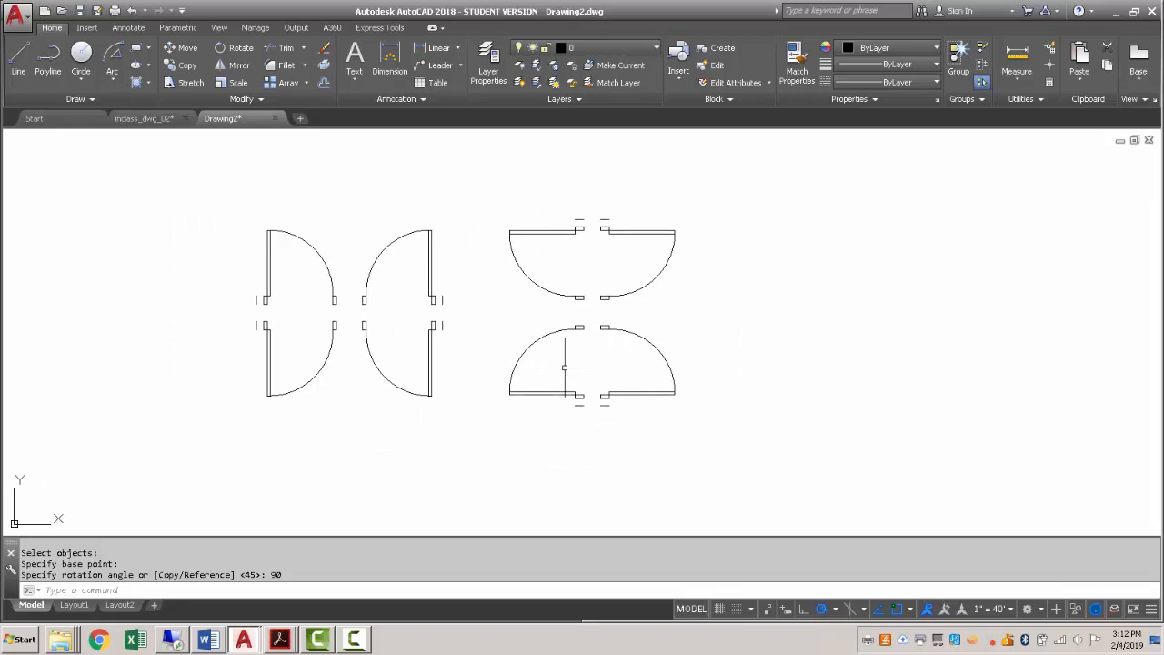
left_click(183, 62)
left_click(486, 204)
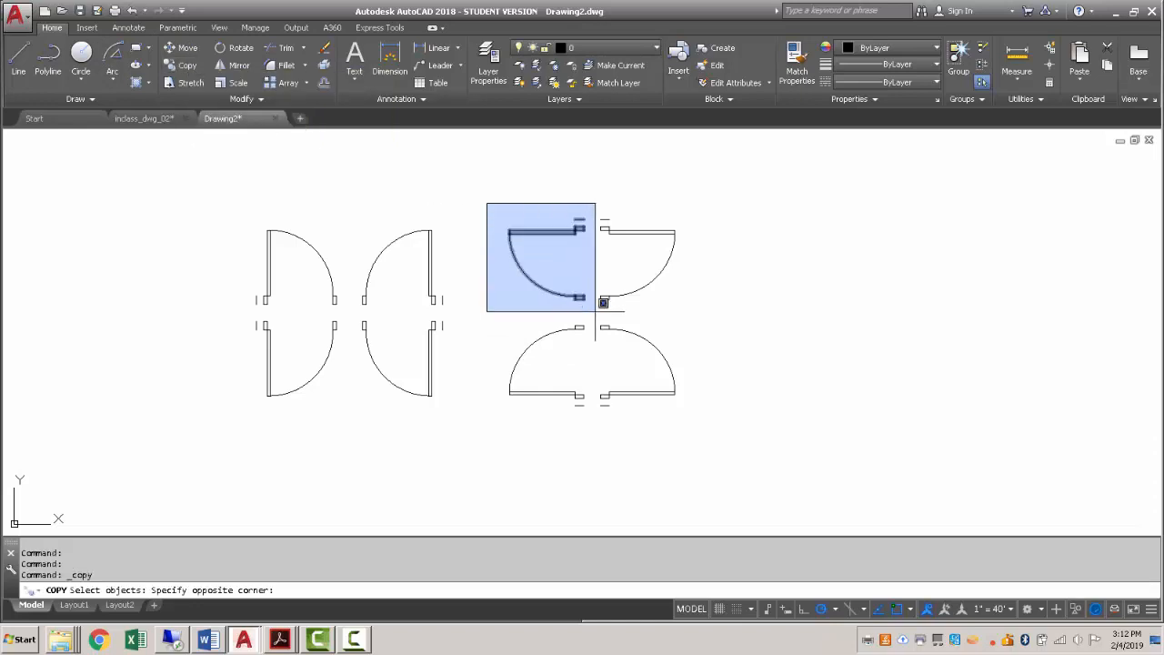
left_click(596, 311)
key("Return")
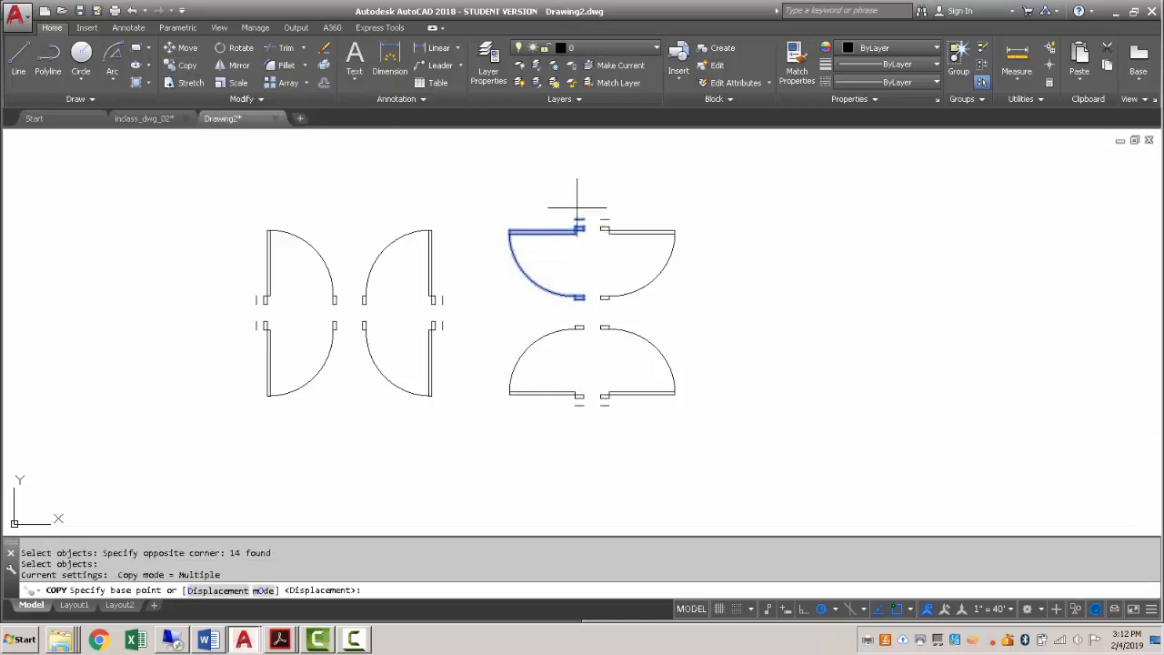
scroll(578, 217, "up", 4)
left_click(583, 215)
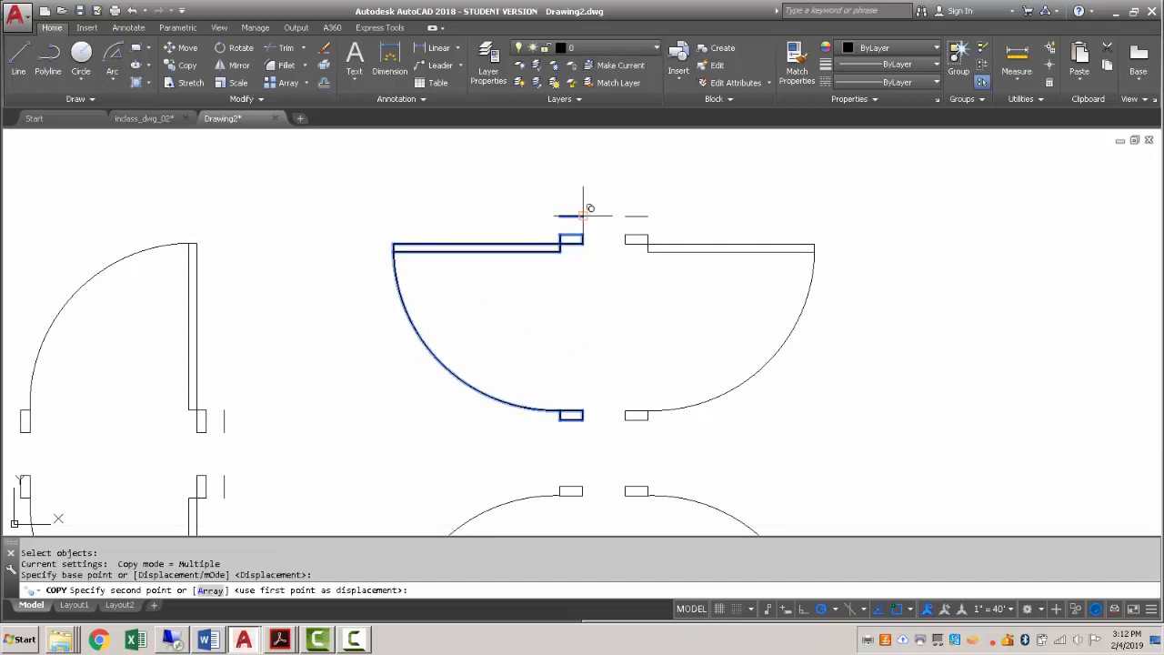
scroll(585, 226, "down", 4)
middle_click_drag(518, 228, 677, 255)
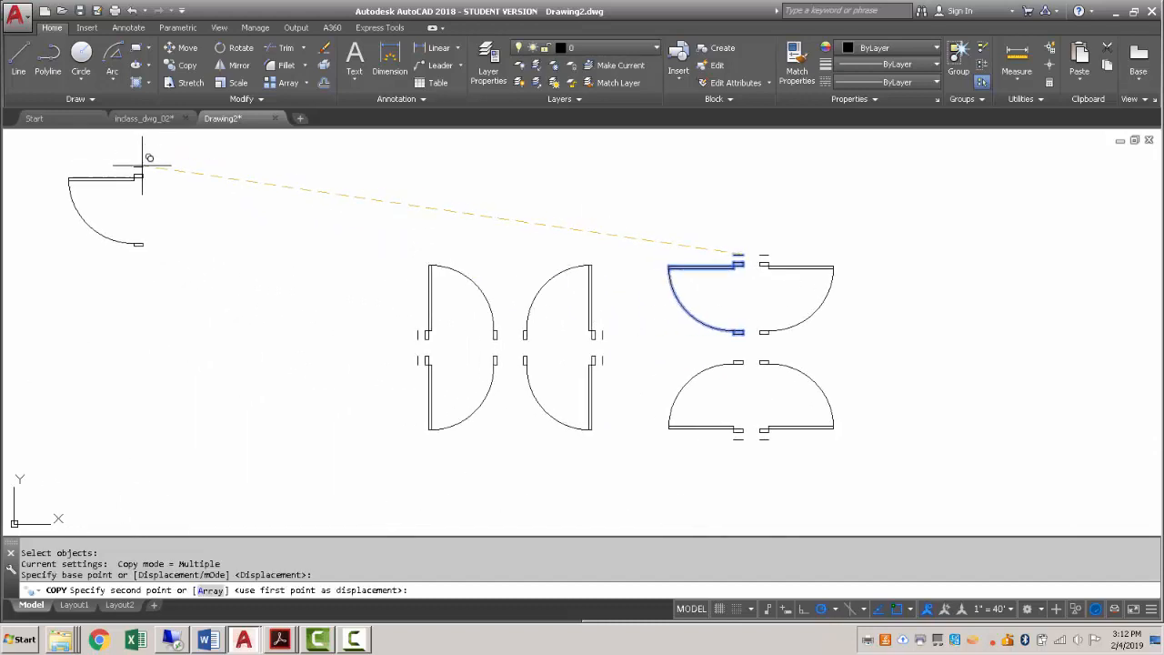
left_click(143, 165)
key("Escape")
- Erase the single copied door and frame at the far upper left
left_click(222, 274)
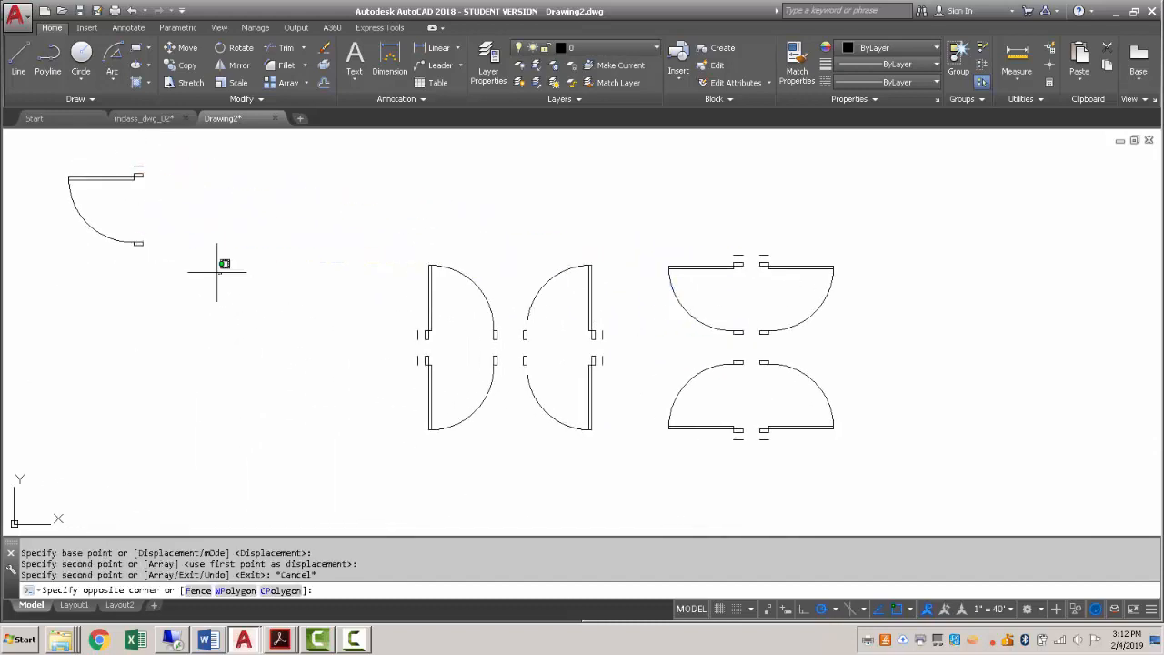
left_click(44, 143)
key("Delete")
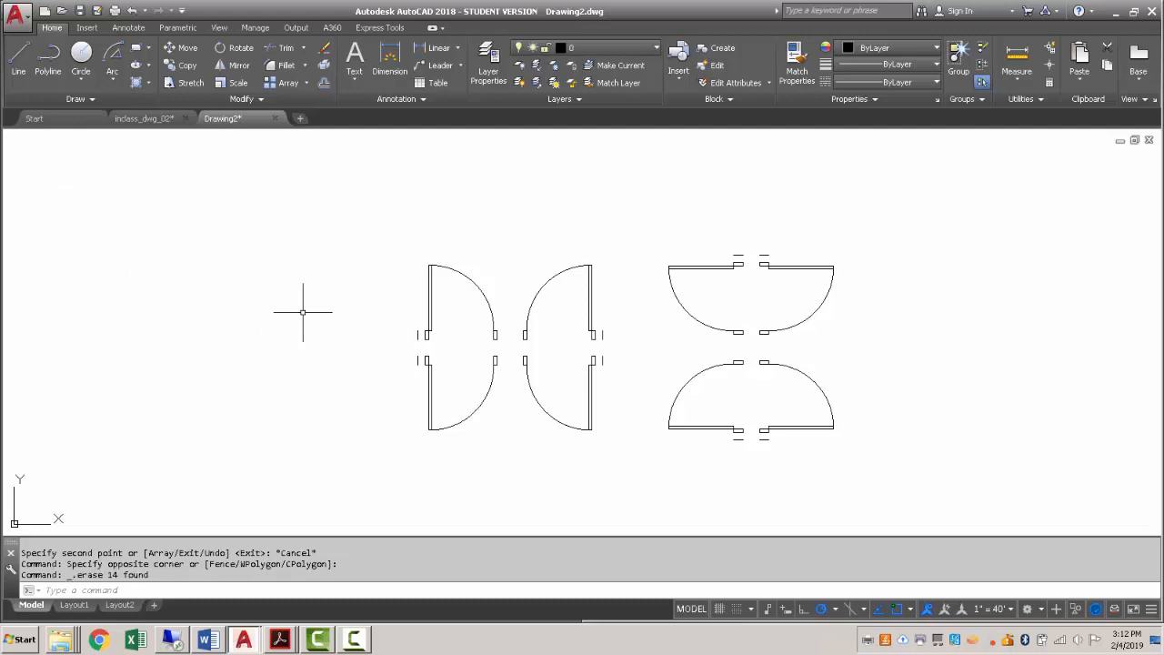